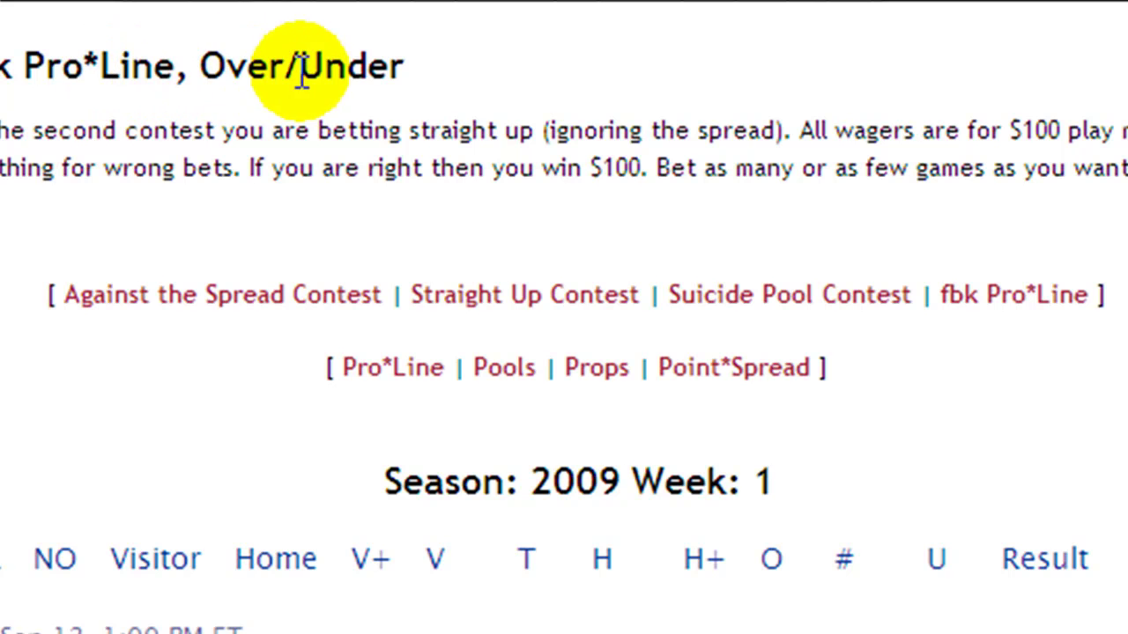
- Review the 2009 Week 1 odds table and the Pro*Line, Pools, Props and Point*Spread contest links above it
scroll(895, 369, down, 1)
scroll(895, 369, down, 2)
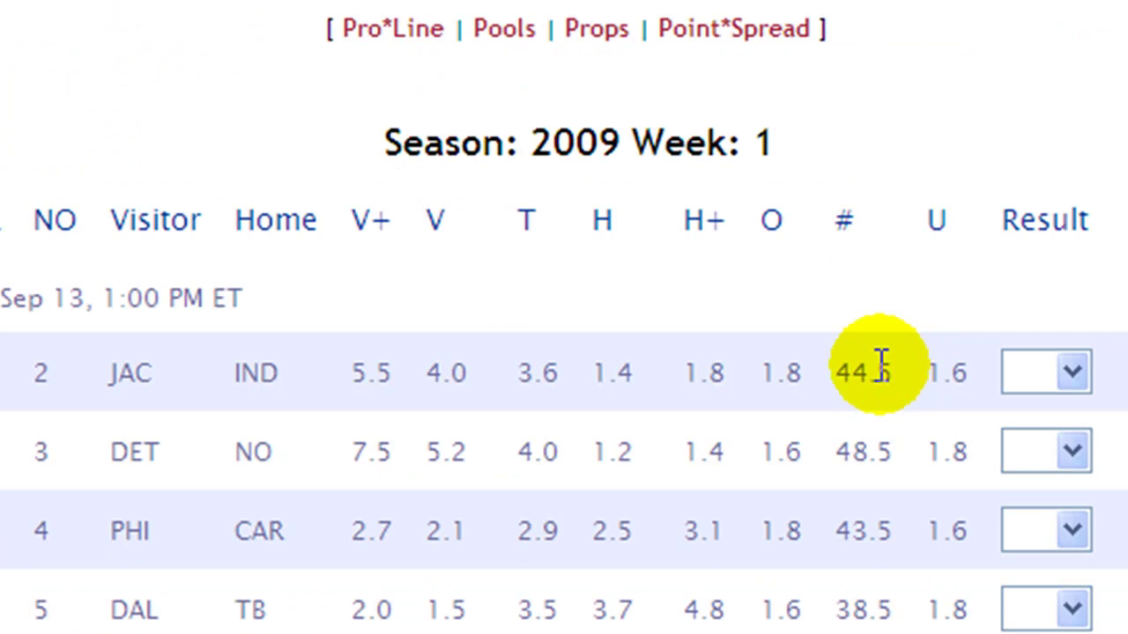
drag(338, 33, 848, 28)
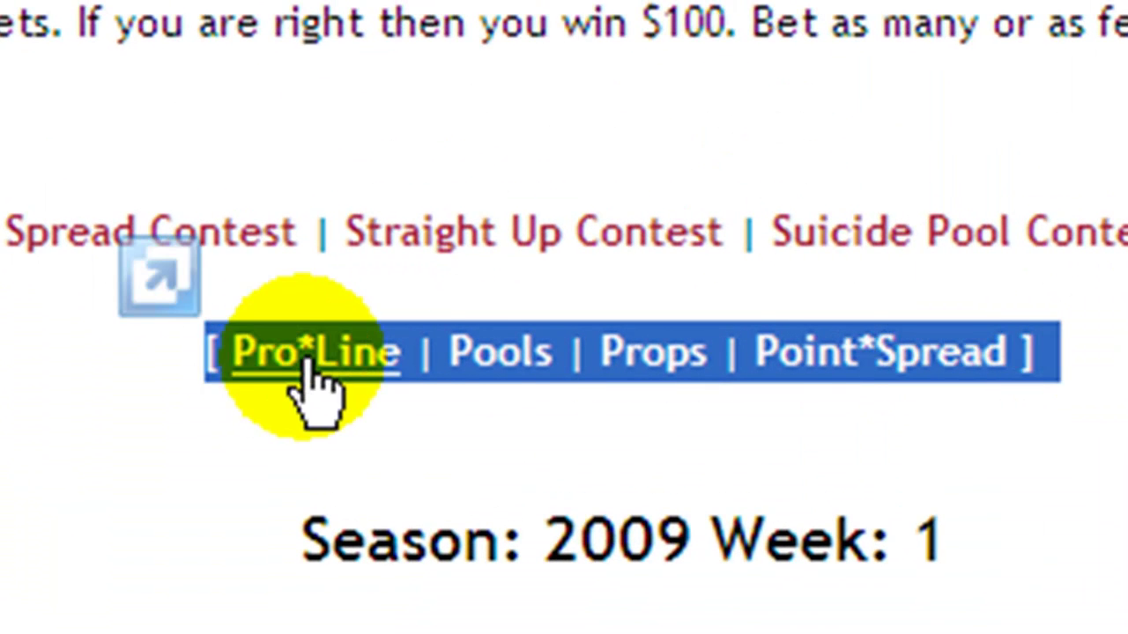
click(1111, 387)
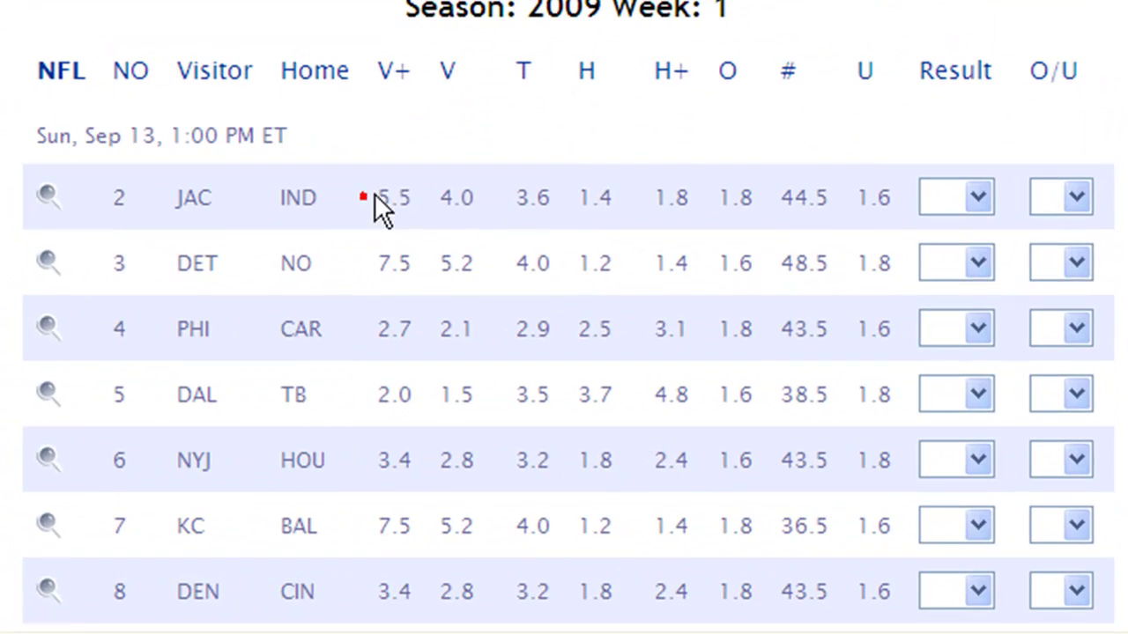
- Examine the odds and game number in the JAC at IND row of the Week 1 table
drag(374, 194, 905, 192)
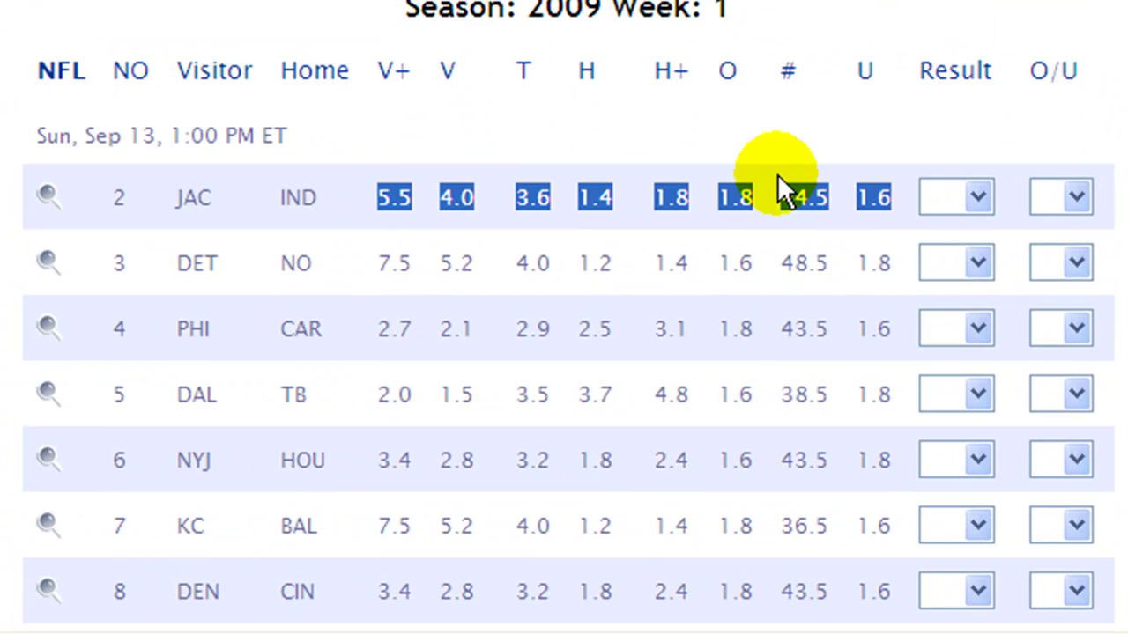
click(740, 169)
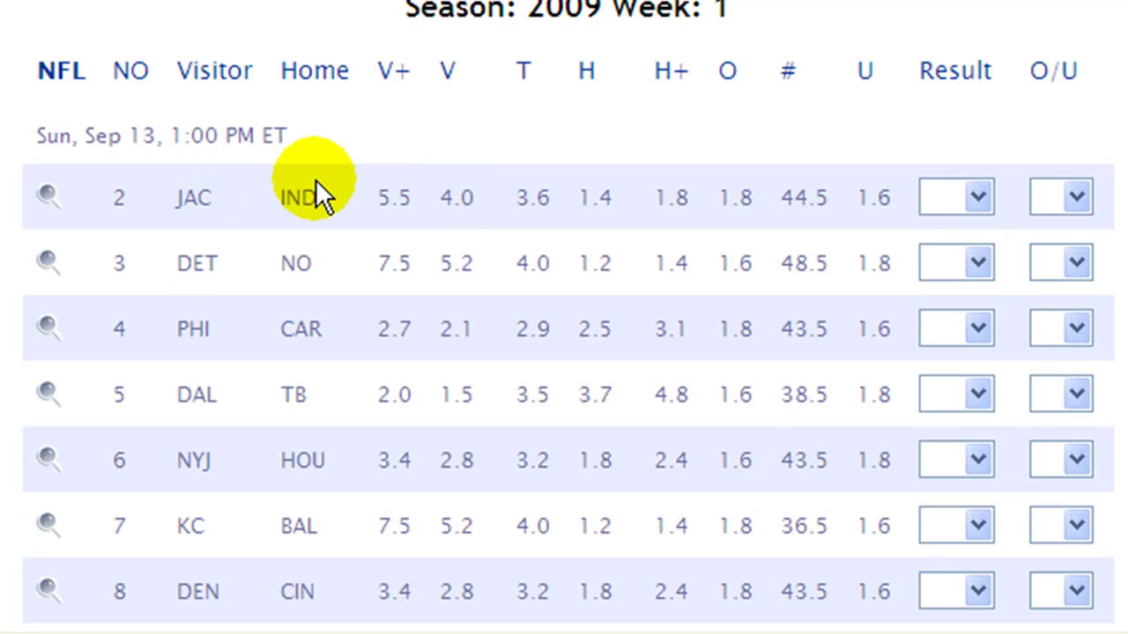
double_click(108, 198)
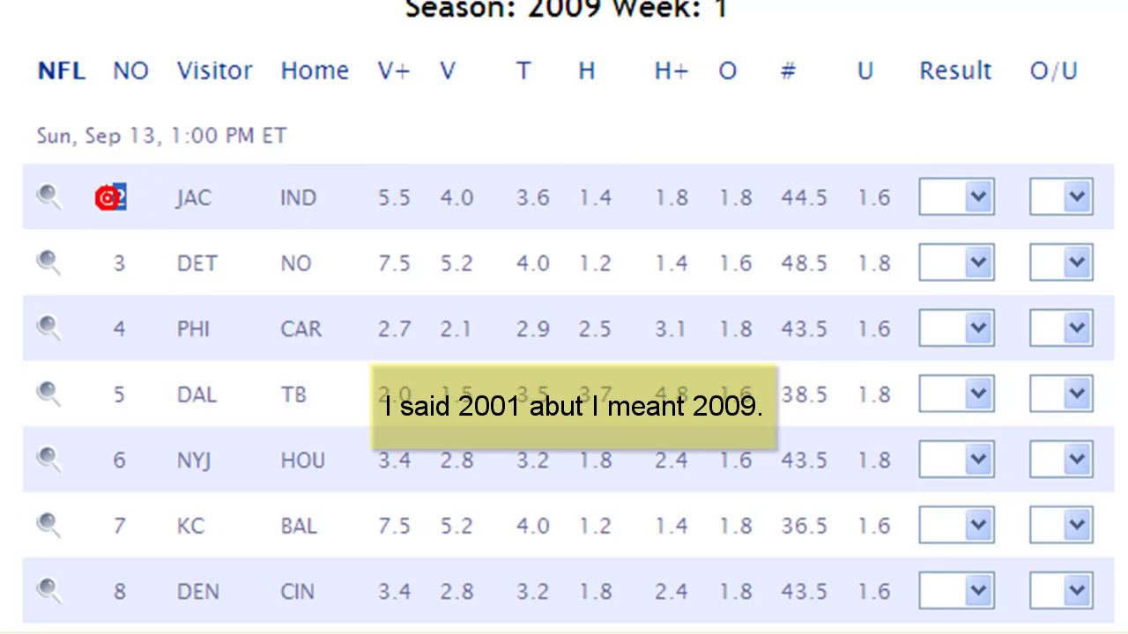
click(127, 193)
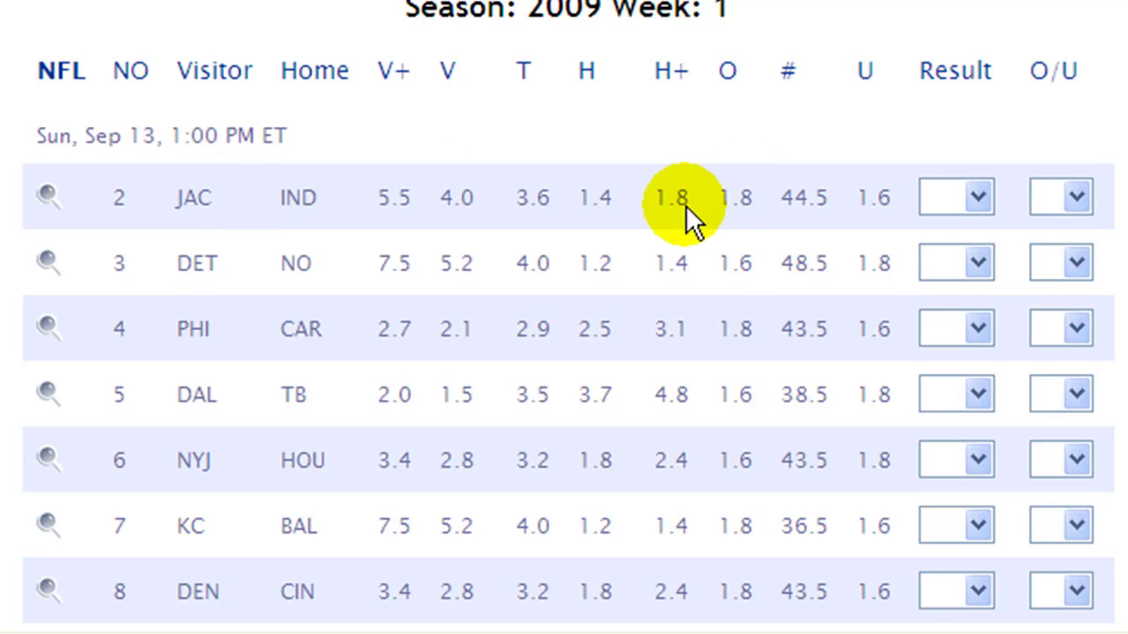
- Examine the odds table's column headings V+, V, T, H, H+, O, U and #
double_click(380, 67)
drag(381, 67, 394, 87)
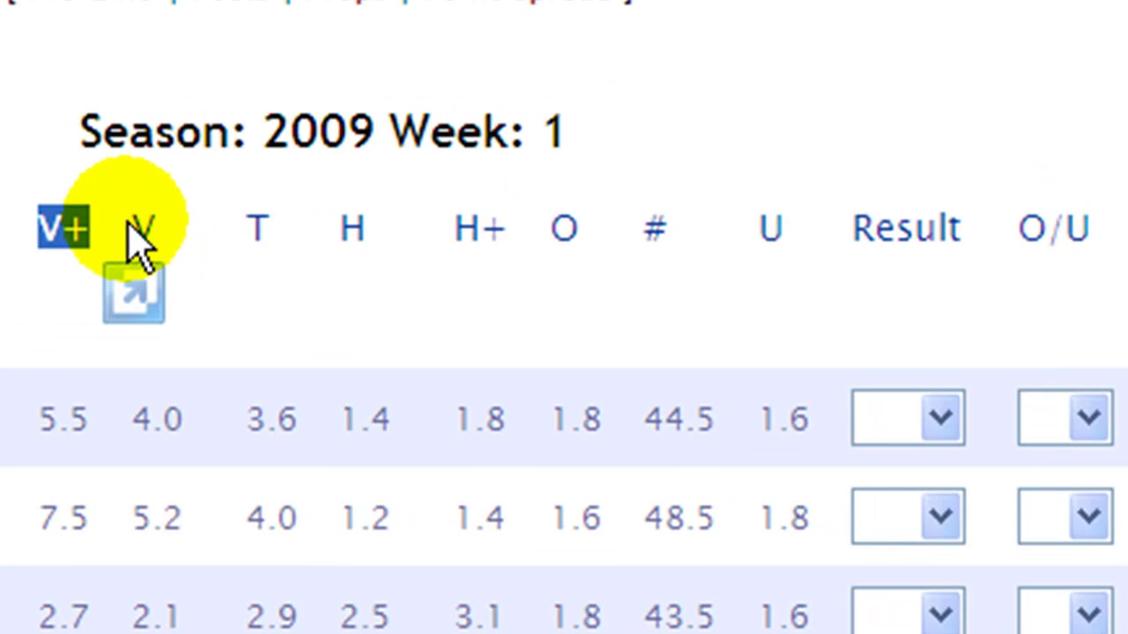
drag(129, 223, 244, 232)
double_click(128, 225)
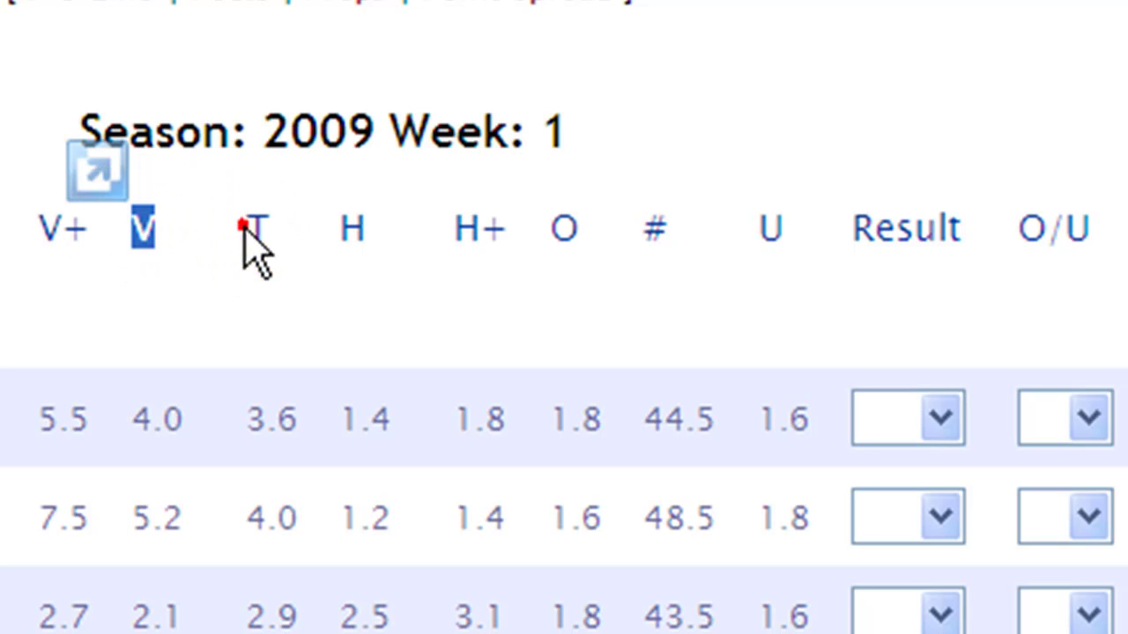
click(391, 378)
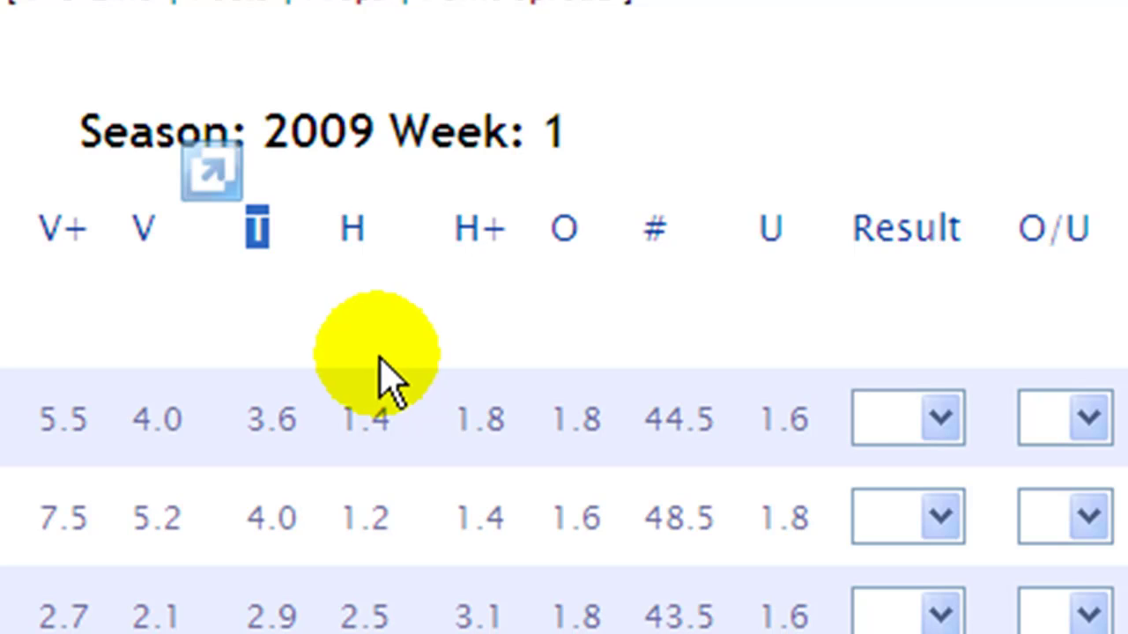
drag(326, 224, 361, 224)
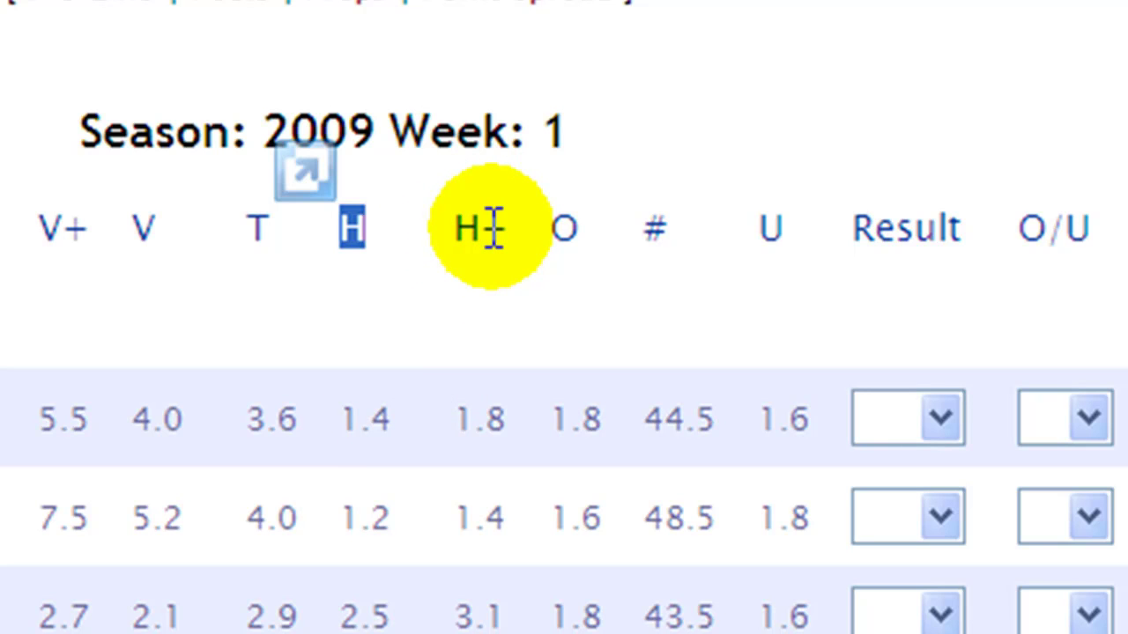
double_click(564, 227)
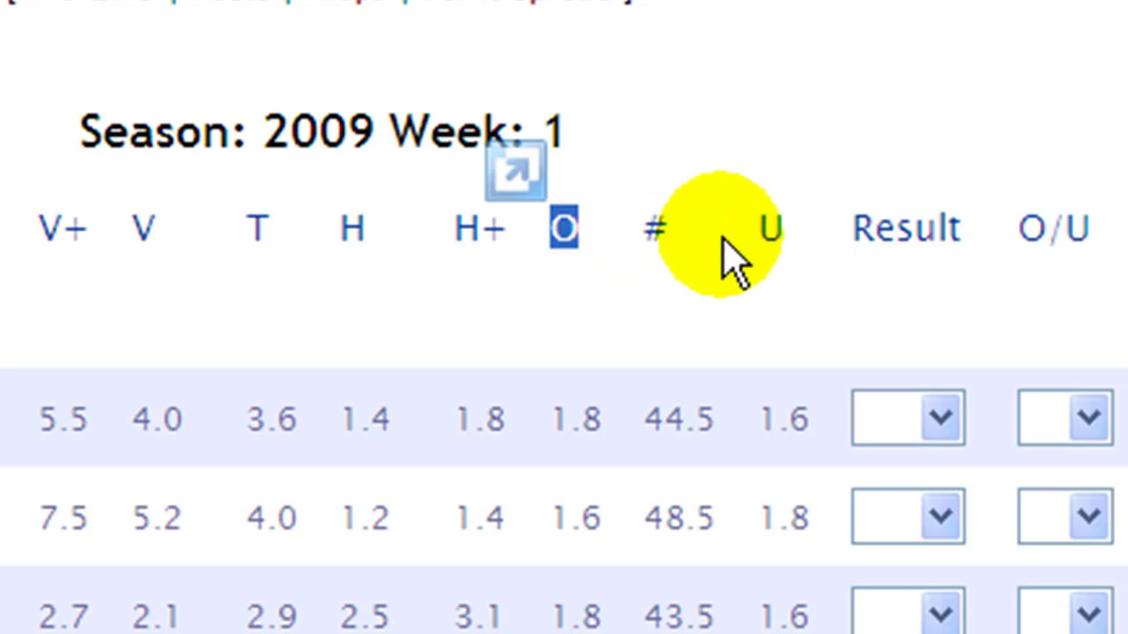
double_click(767, 230)
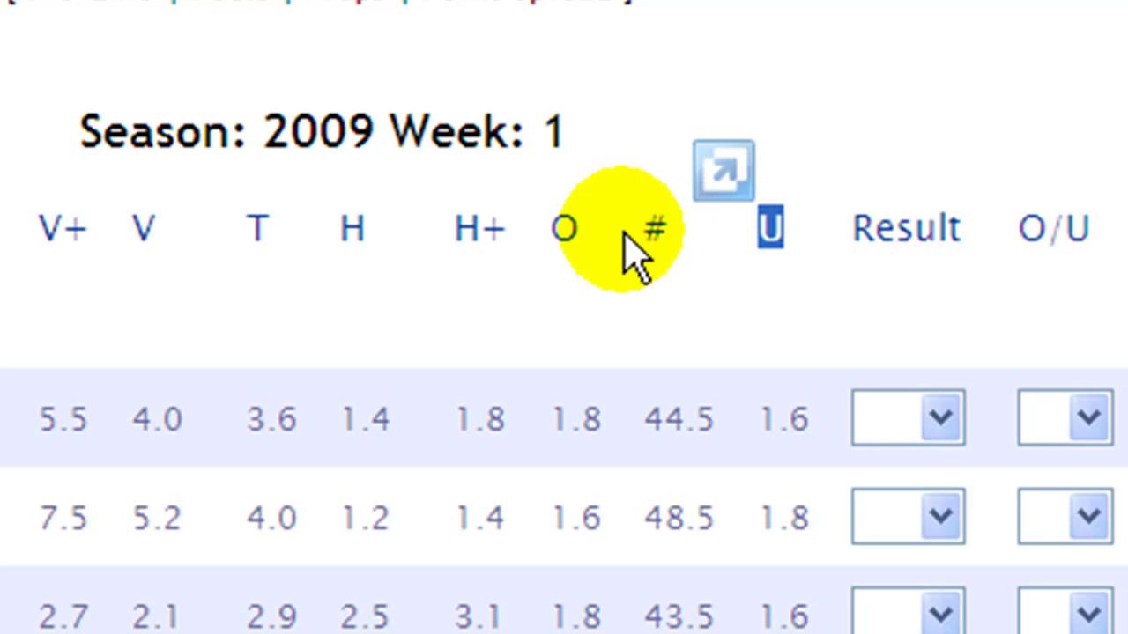
double_click(652, 227)
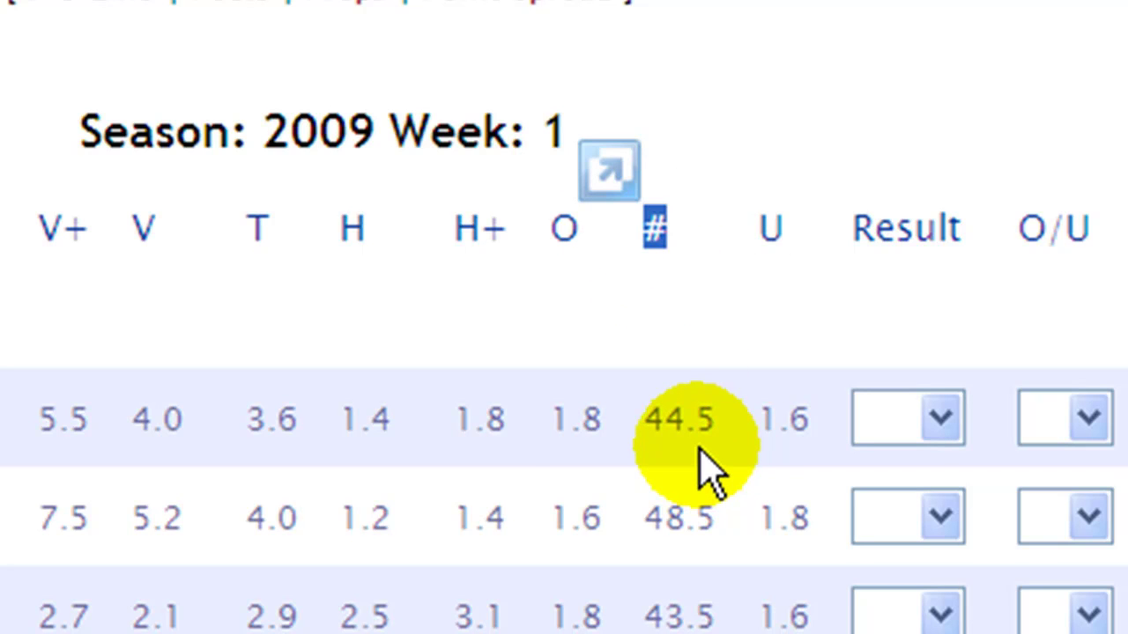
- Examine the over/under number and under odds for the JAC at IND game
click(4, 420)
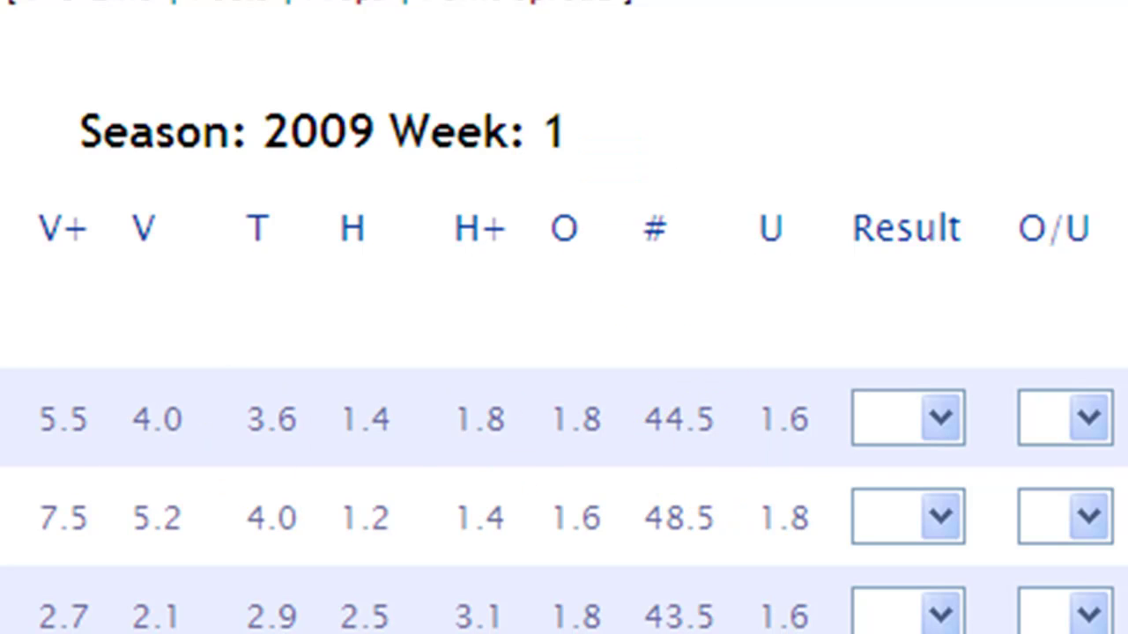
click(27, 400)
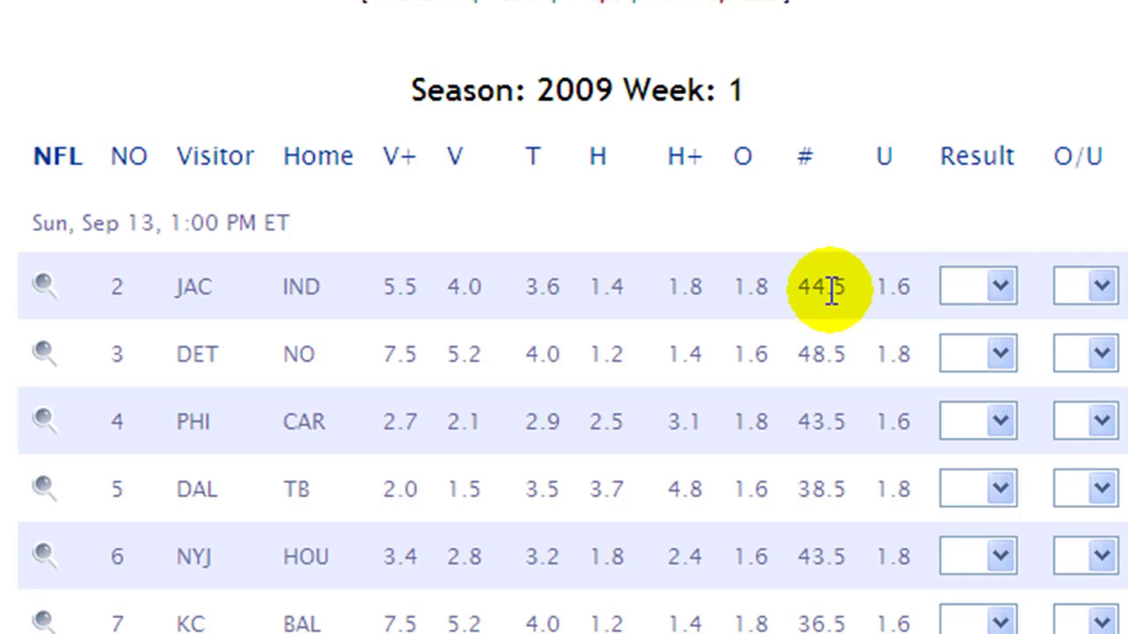
drag(876, 288, 817, 275)
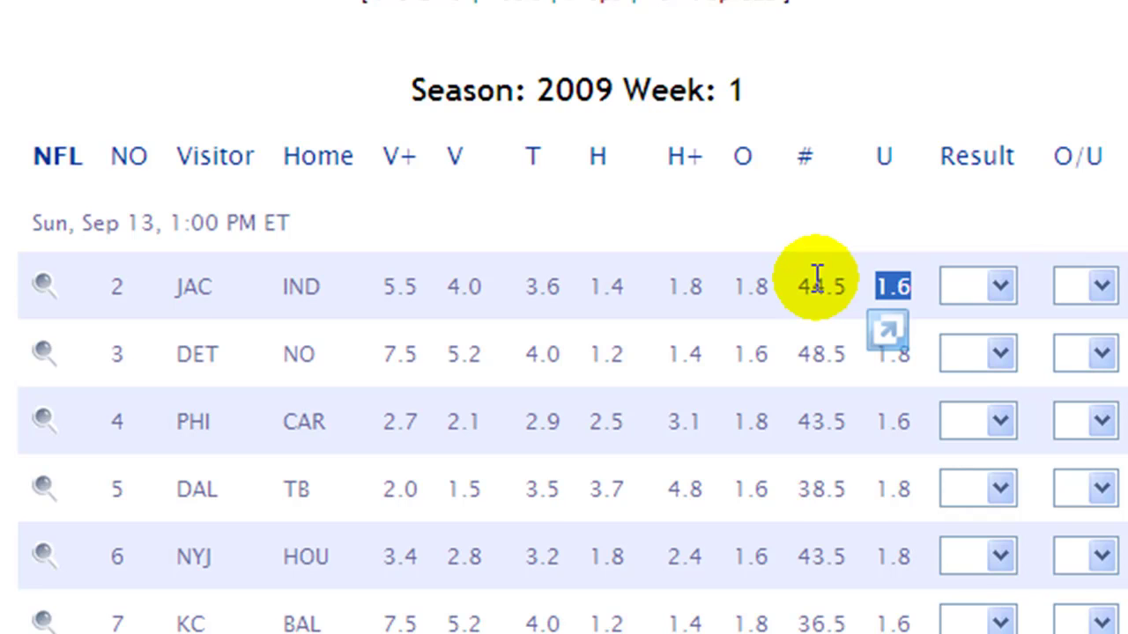
drag(818, 275, 667, 273)
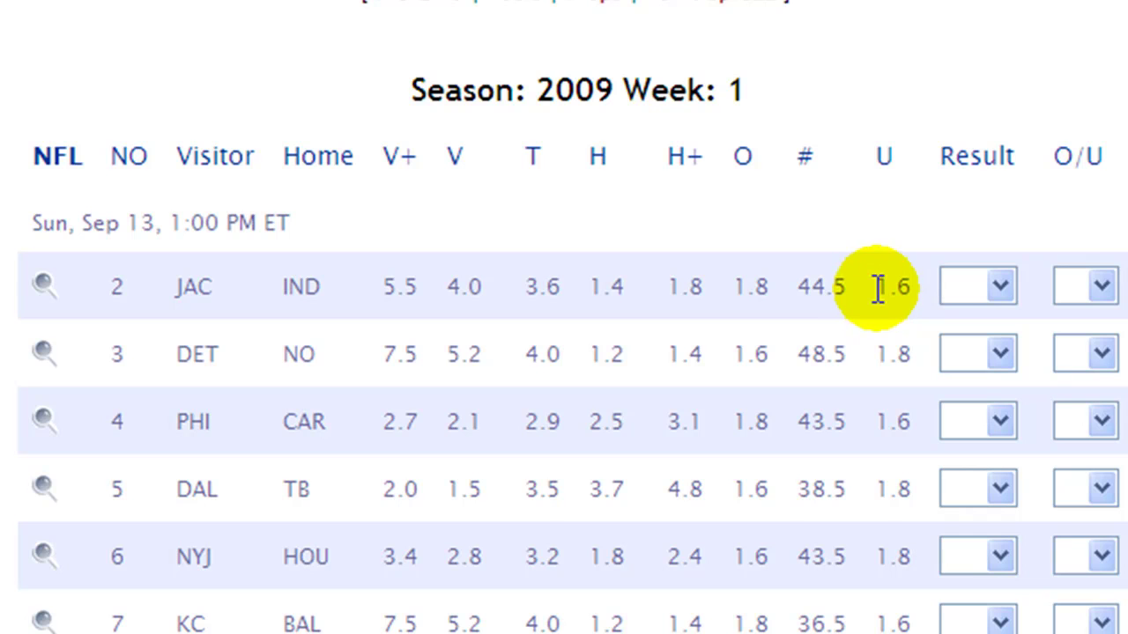
- Set the O/U pick to U for games 2, 3 and 4 (JAC–IND, DET–NO and PHI–CAR)
click(1101, 290)
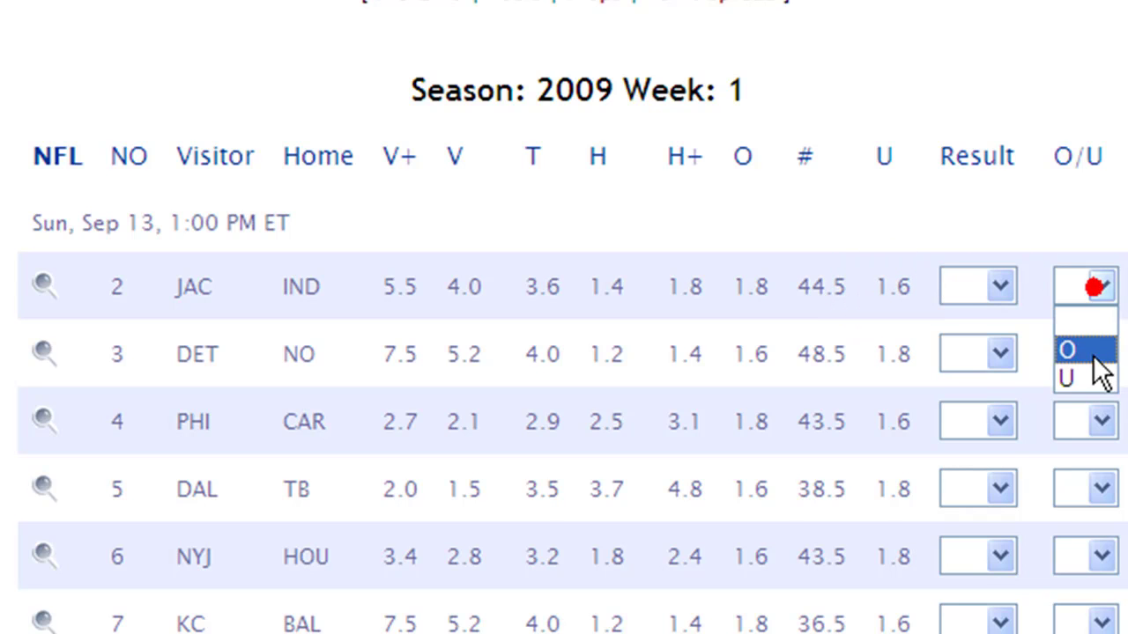
click(1085, 379)
click(1087, 356)
click(1077, 440)
click(1077, 440)
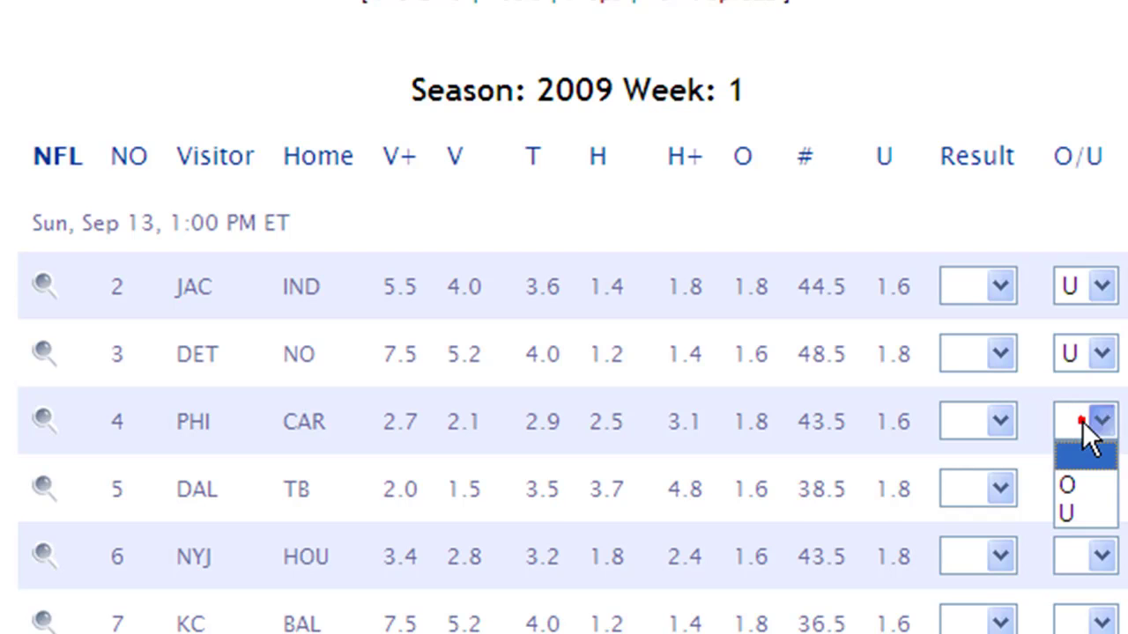
click(1079, 506)
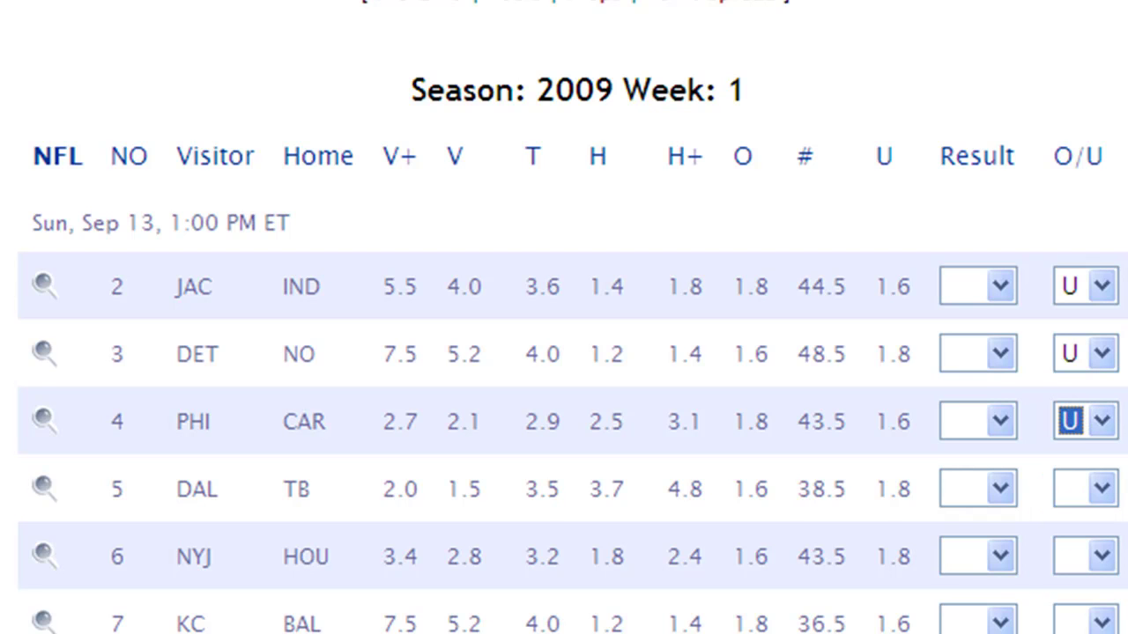
- Set the wager below the game list to 100
scroll(564, 352, down, 5)
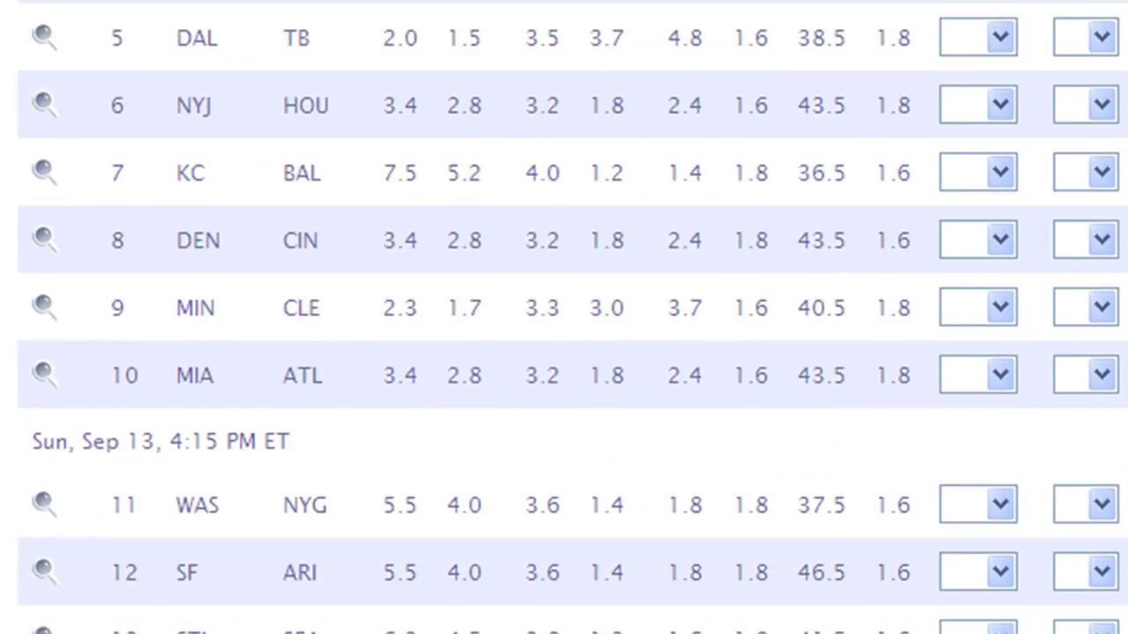
scroll(667, 501, down, 3)
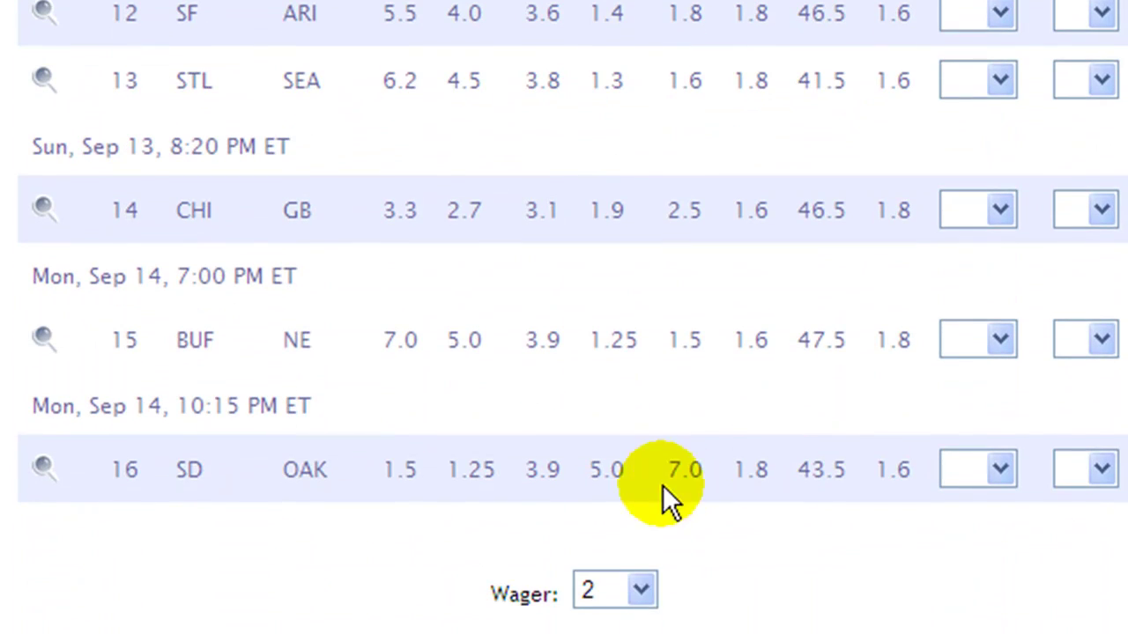
click(642, 590)
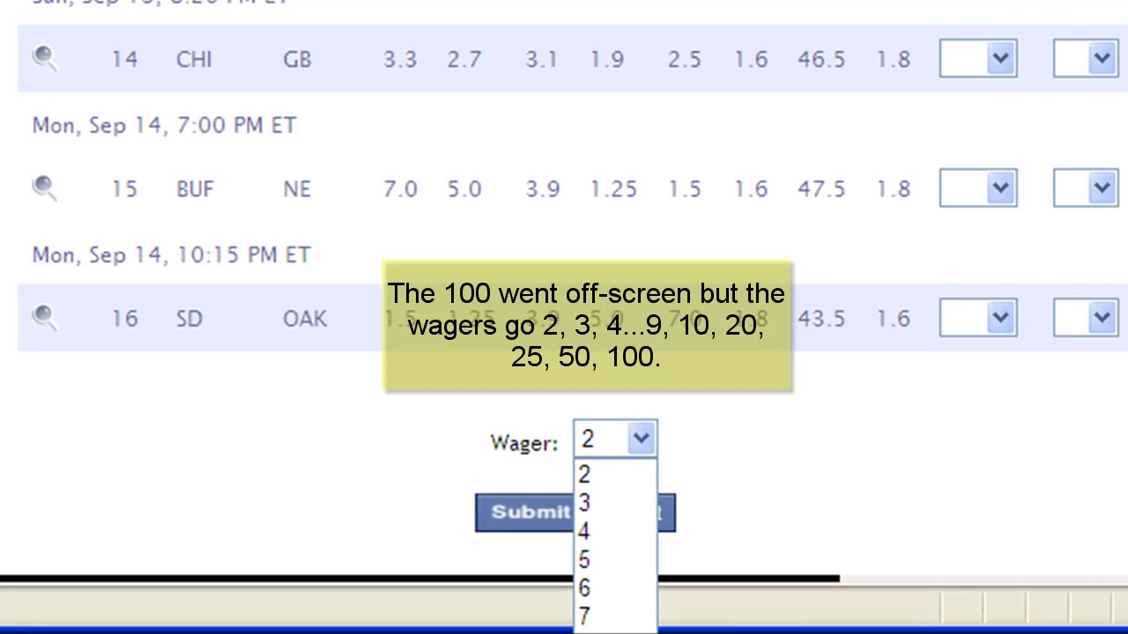
click(780, 494)
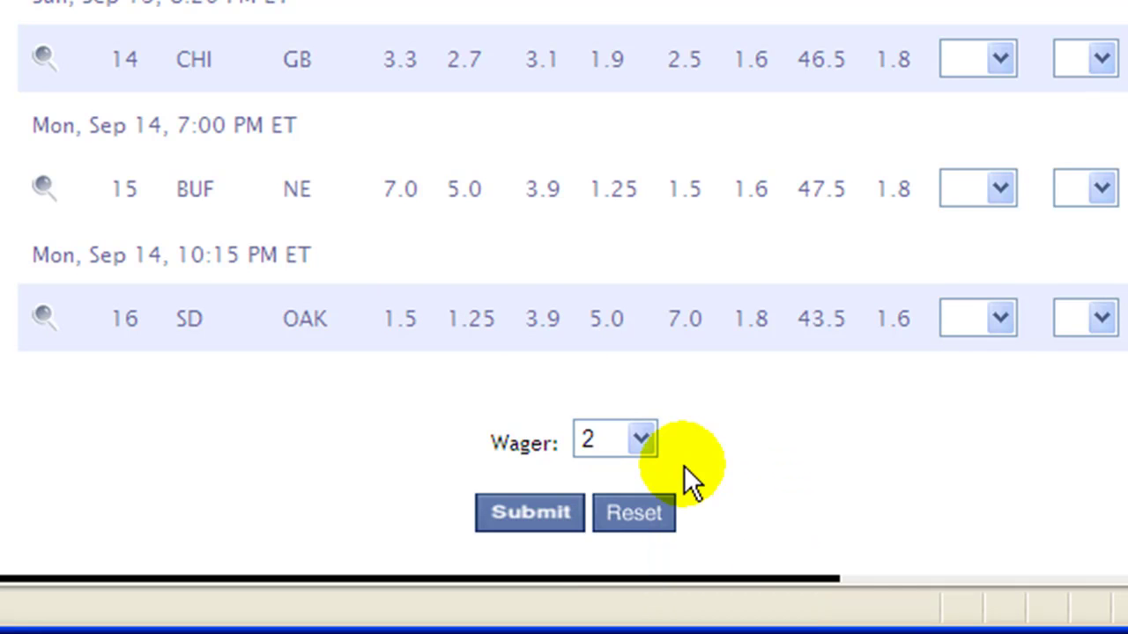
click(636, 440)
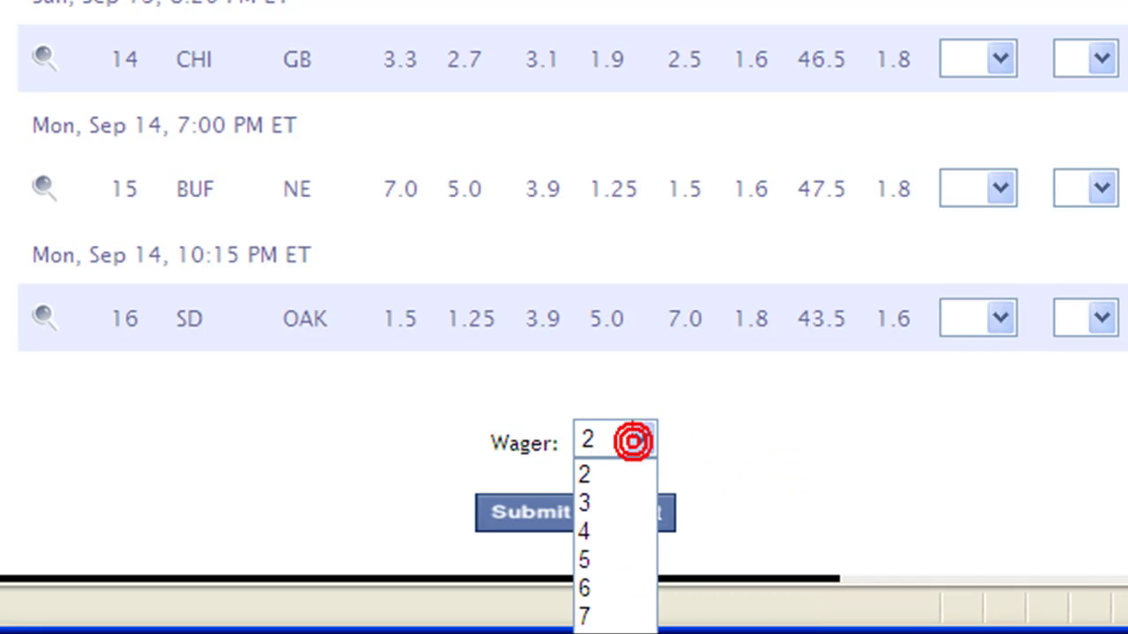
click(615, 630)
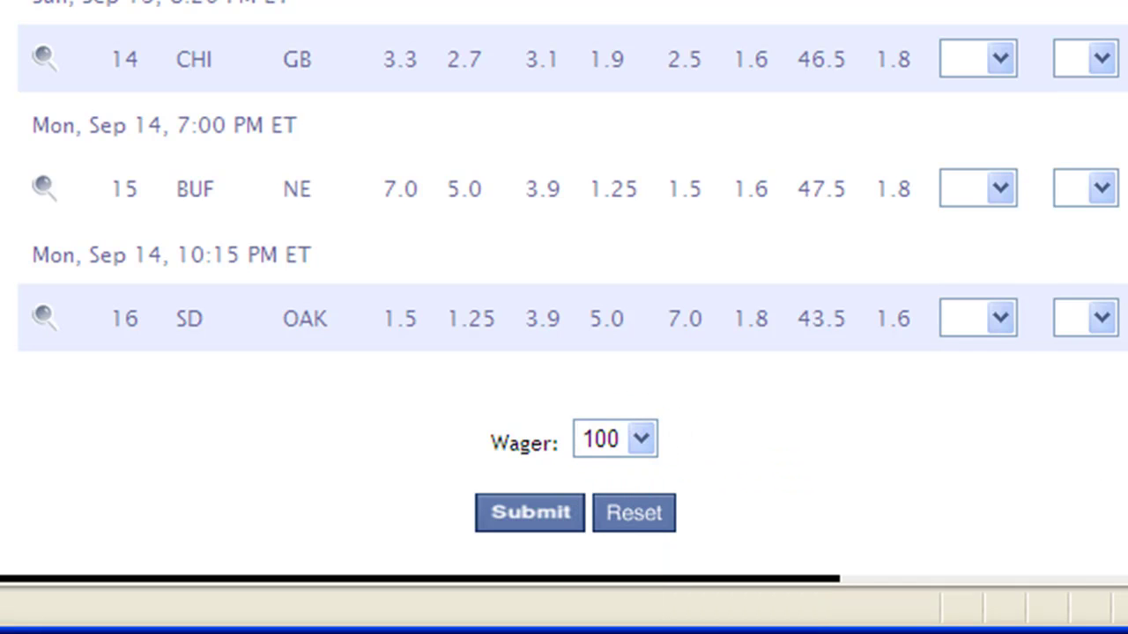
- Return to the first games of the table and place the Calculator window beside the over/under odds and picks
scroll(564, 318, up, 4)
scroll(563, 317, up, 5)
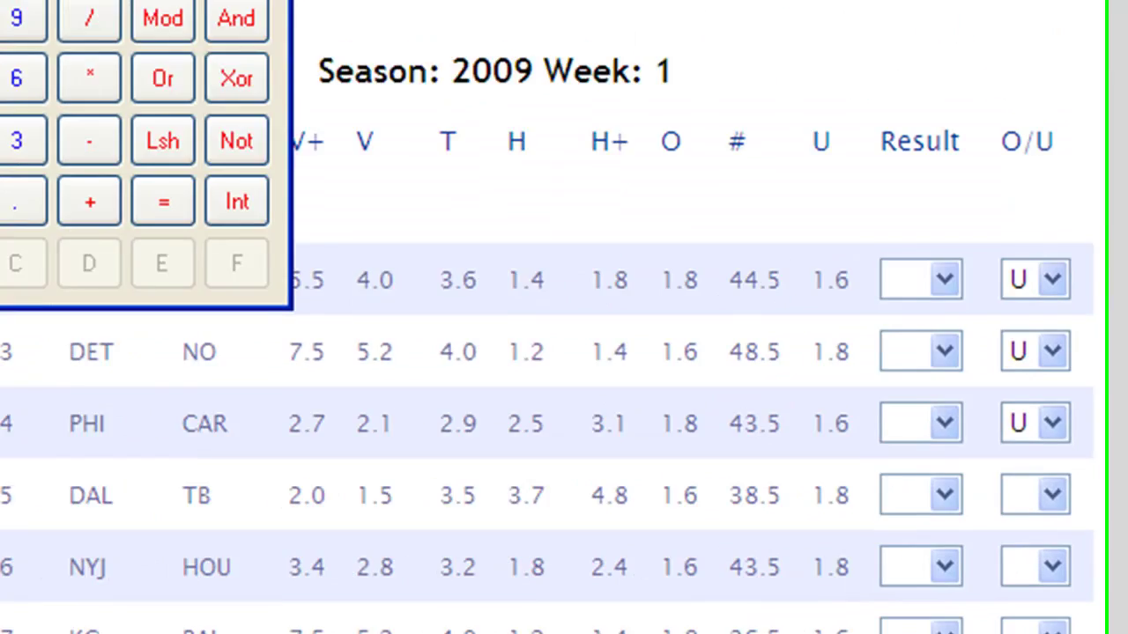
drag(265, 1, 17, 155)
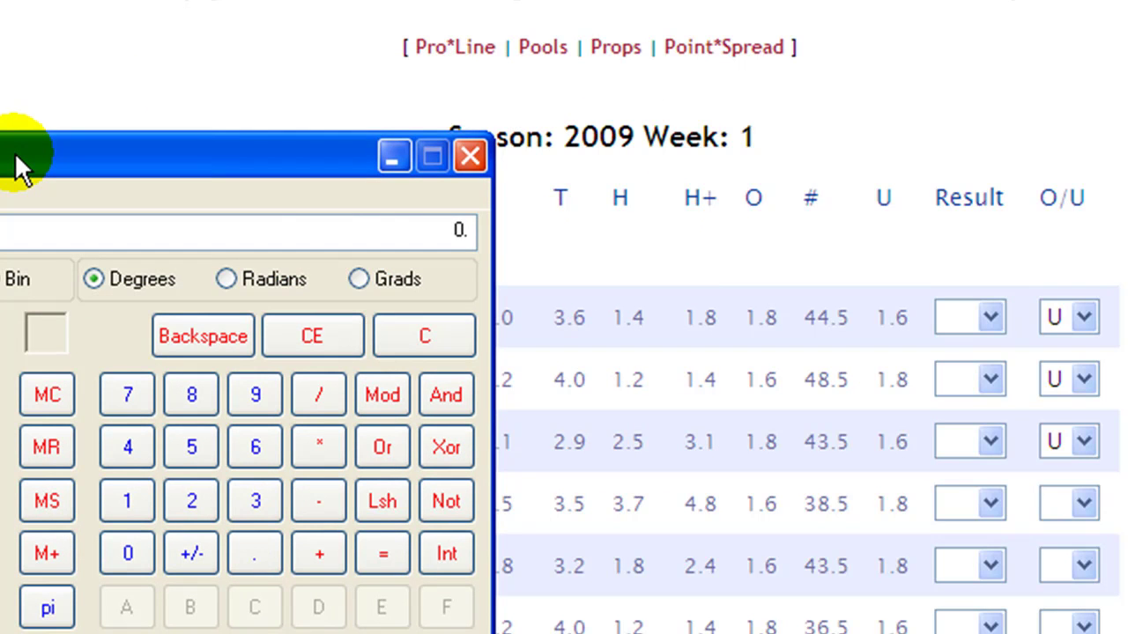
- Multiply the under odds of the three picked games in Calculator: 1.6 × 1.8 × 1.6
click(126, 501)
click(247, 559)
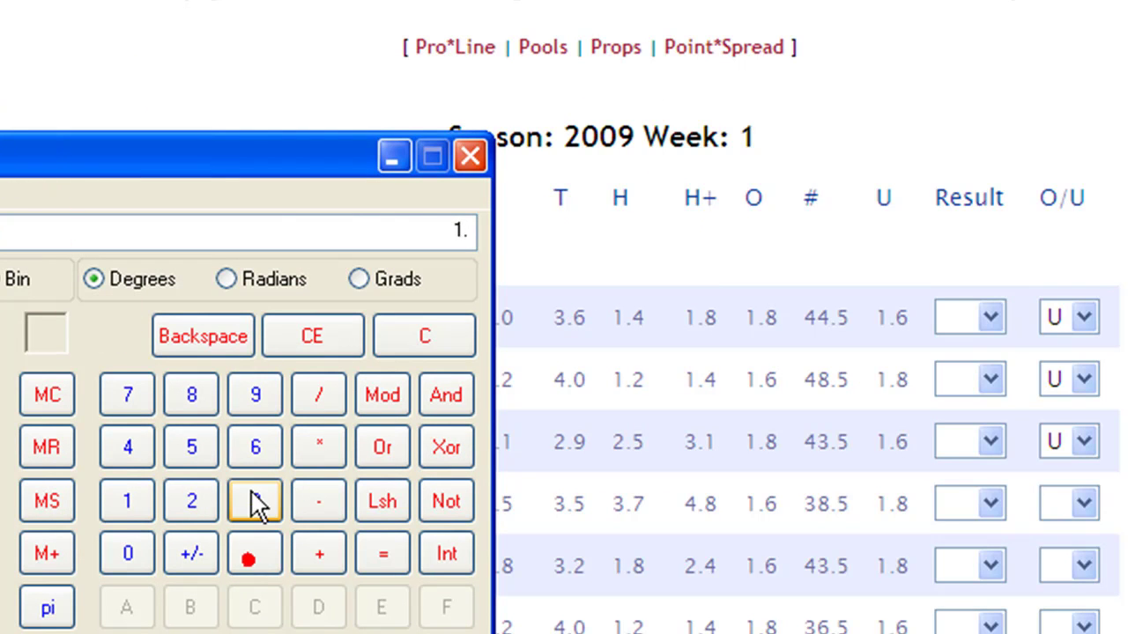
click(251, 453)
click(319, 449)
click(127, 501)
click(256, 548)
click(201, 402)
click(319, 449)
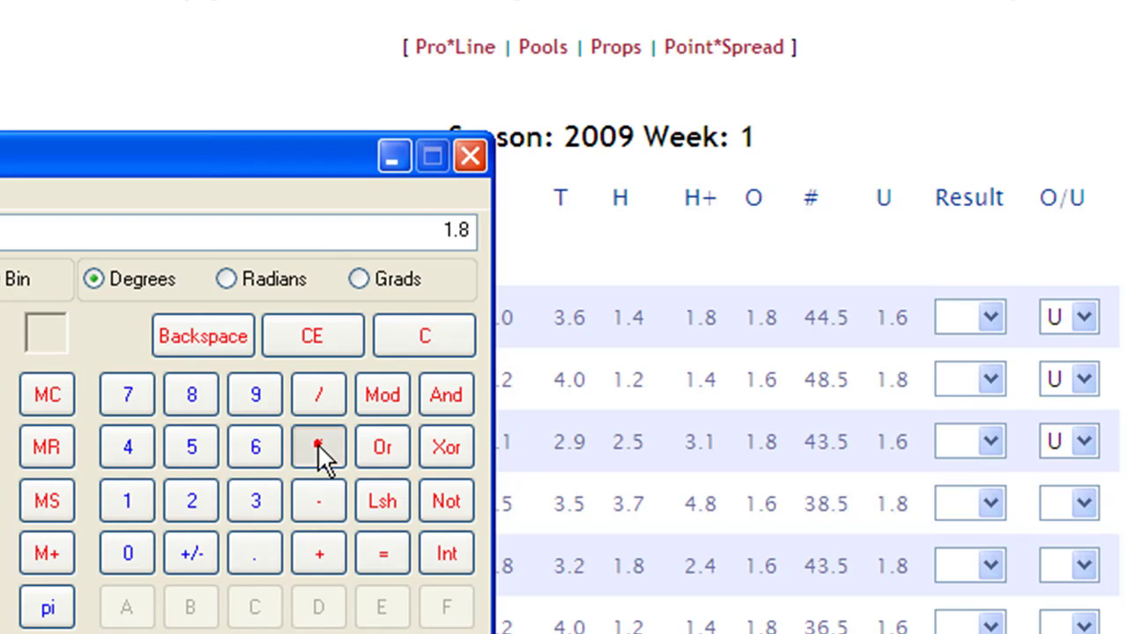
click(129, 498)
click(242, 551)
click(244, 449)
click(381, 557)
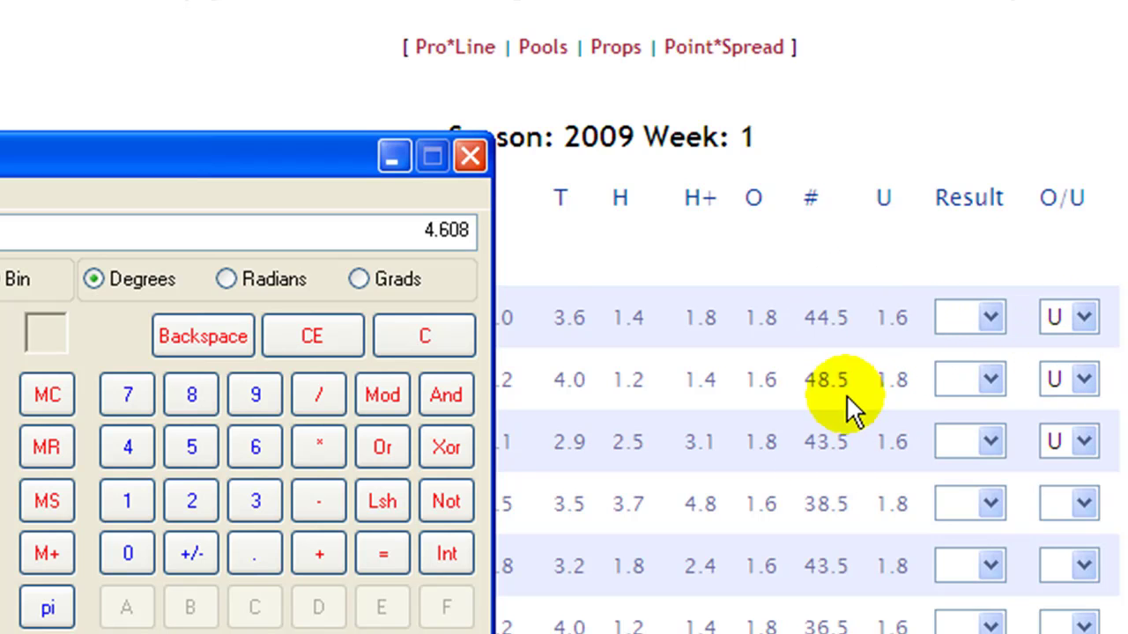
- Multiply the combined odds by the 100 wager to calculate the payout
click(424, 231)
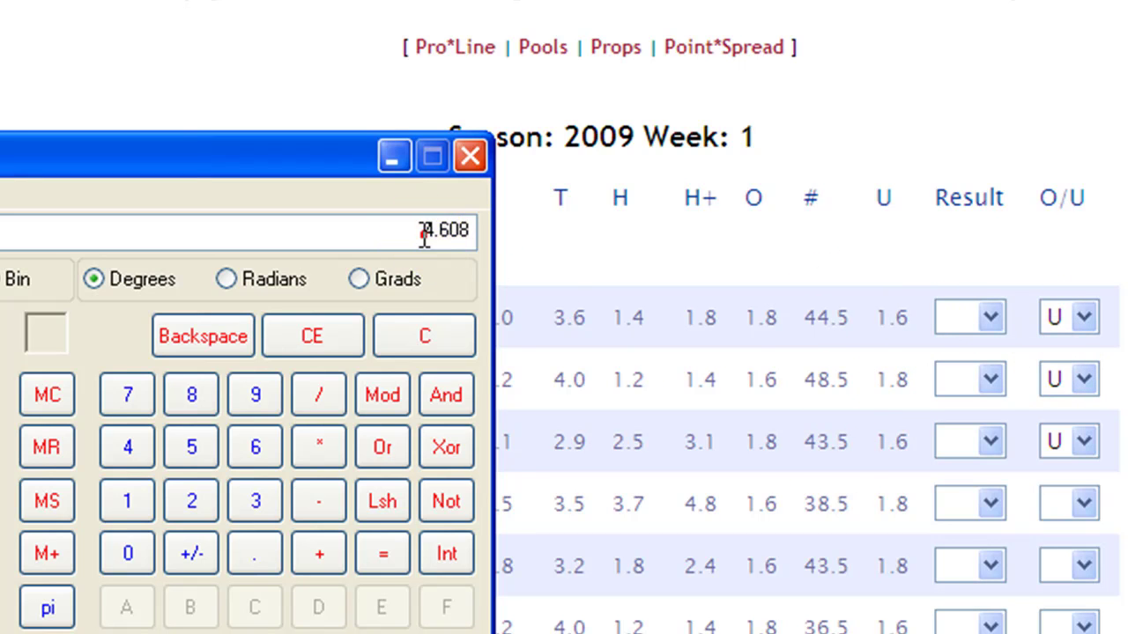
click(325, 441)
click(120, 498)
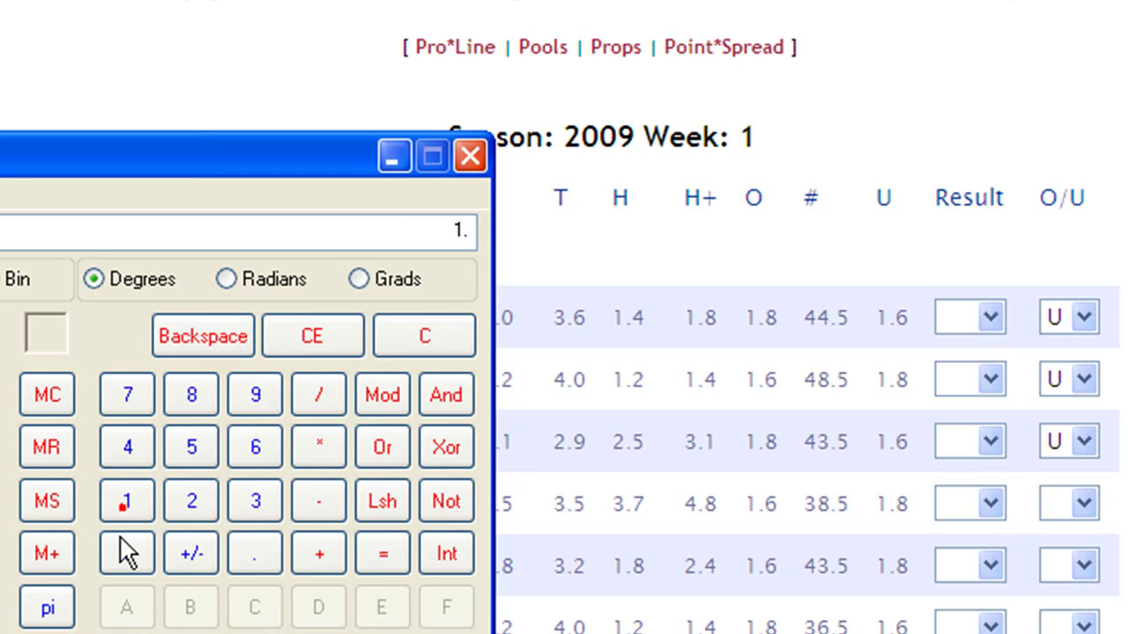
click(120, 546)
click(124, 555)
click(382, 555)
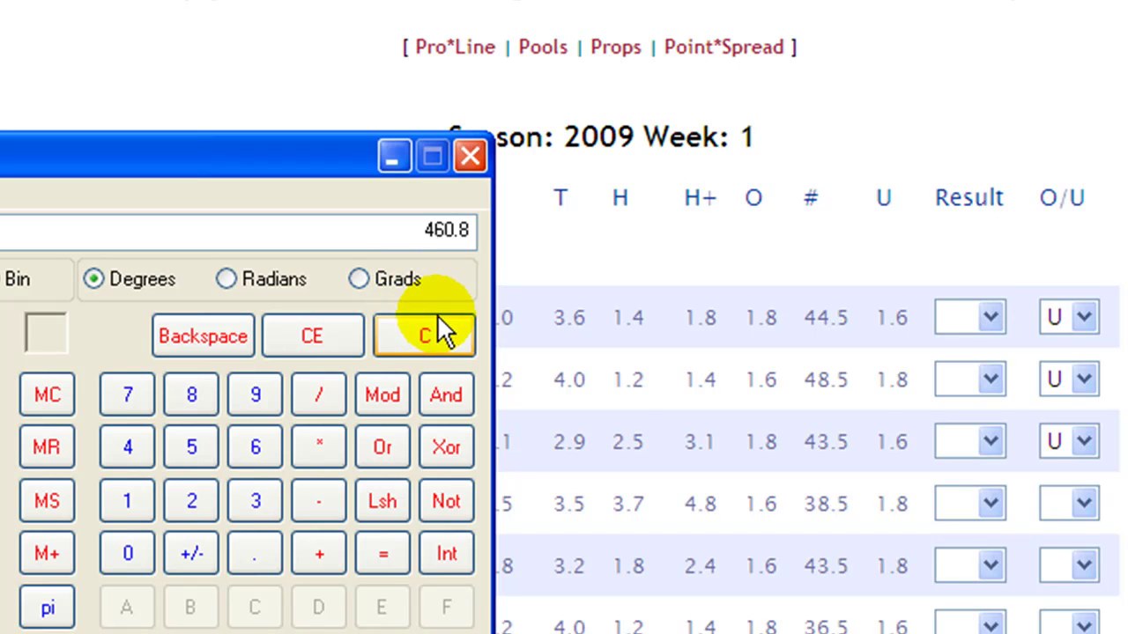
- Clear the over/under pick for the PHI–CAR game and set the DET–NO result to H+
click(1084, 445)
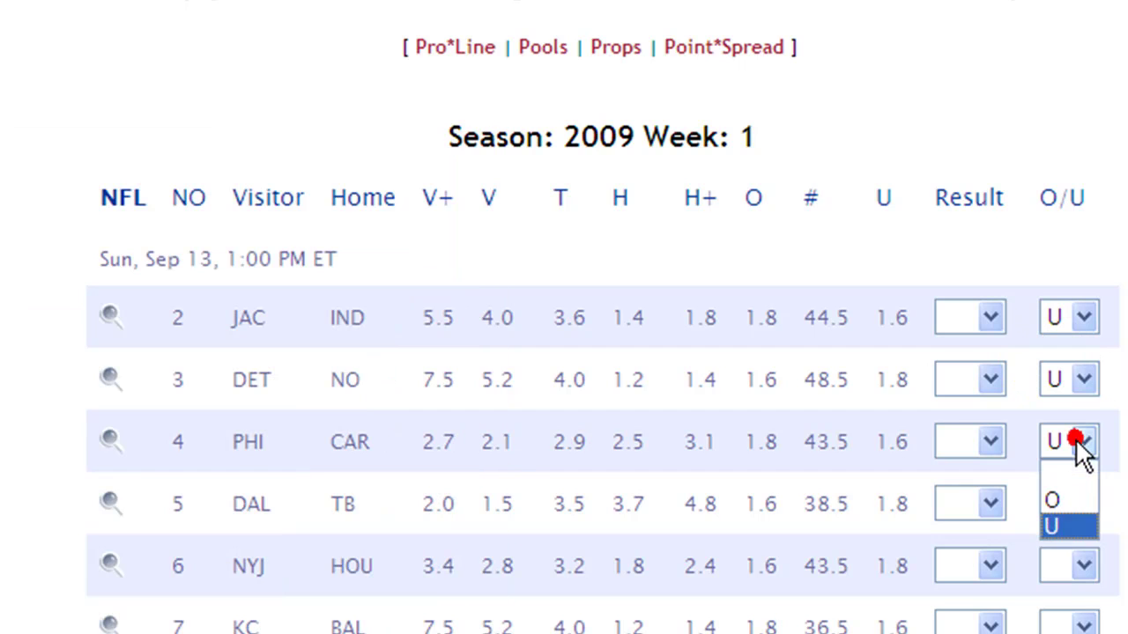
click(1042, 479)
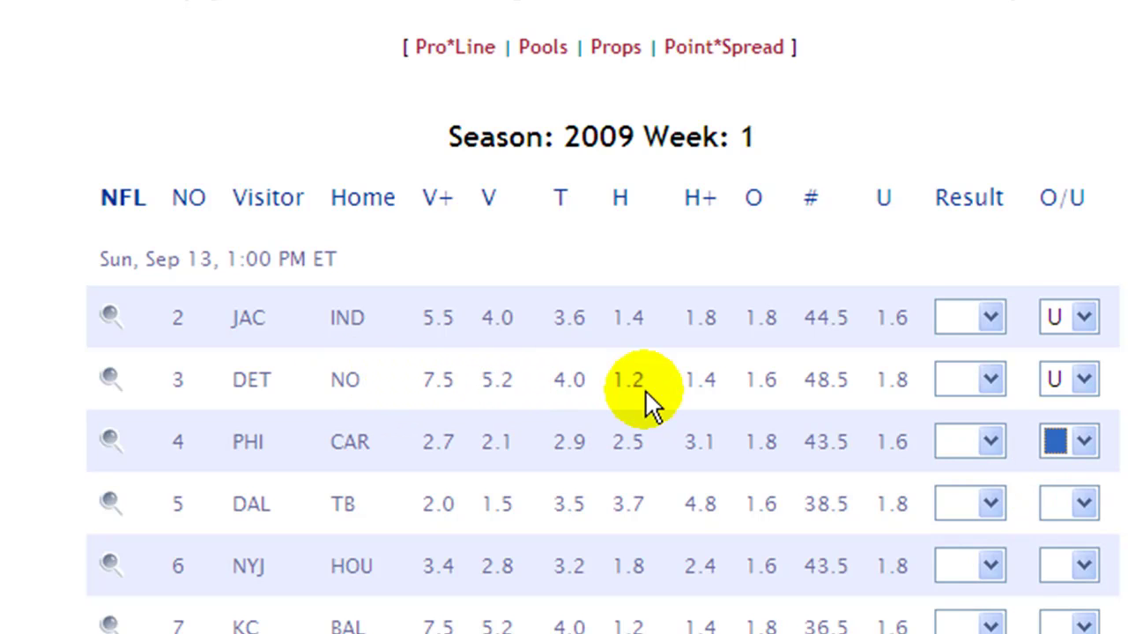
click(1000, 387)
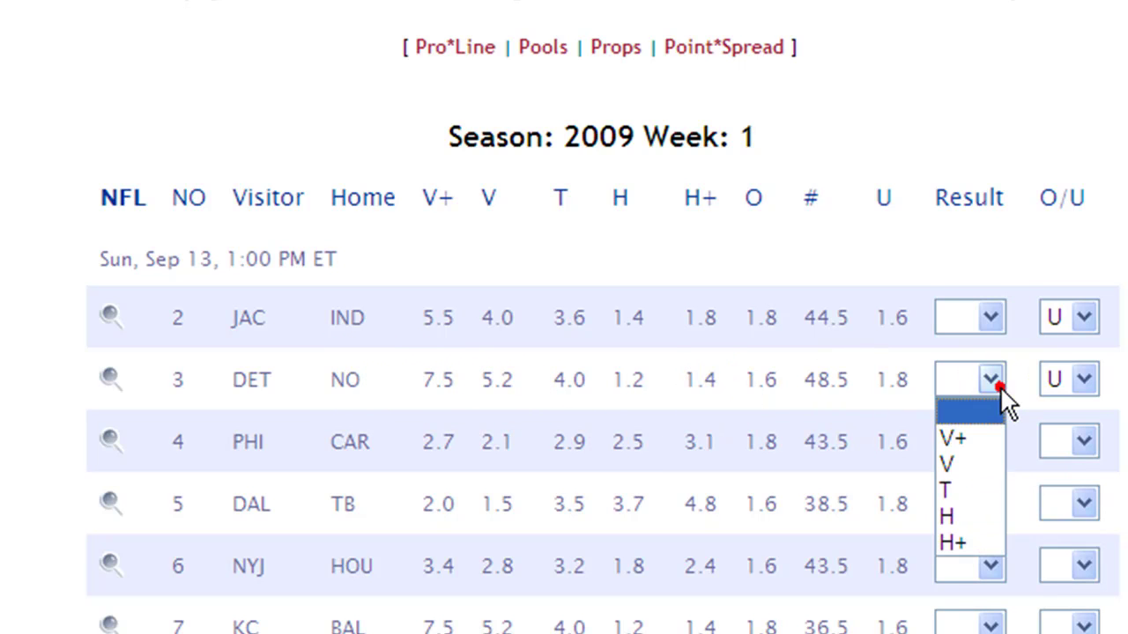
click(956, 546)
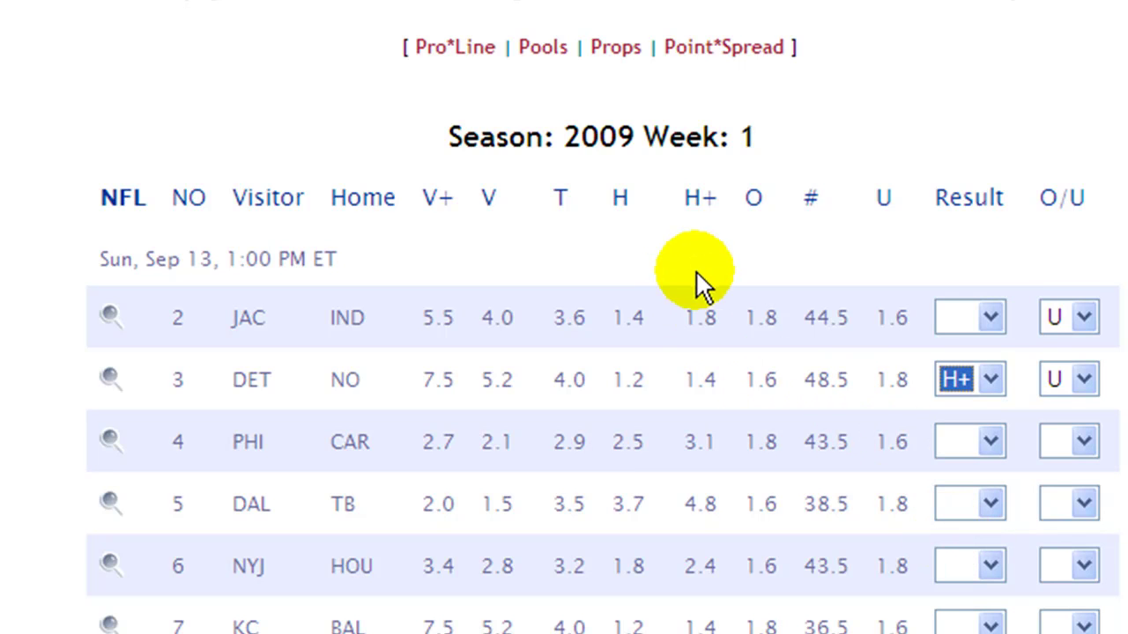
- Highlight the H+, V+ and H odds of the DET–NO game to compare the result options
drag(681, 379, 713, 374)
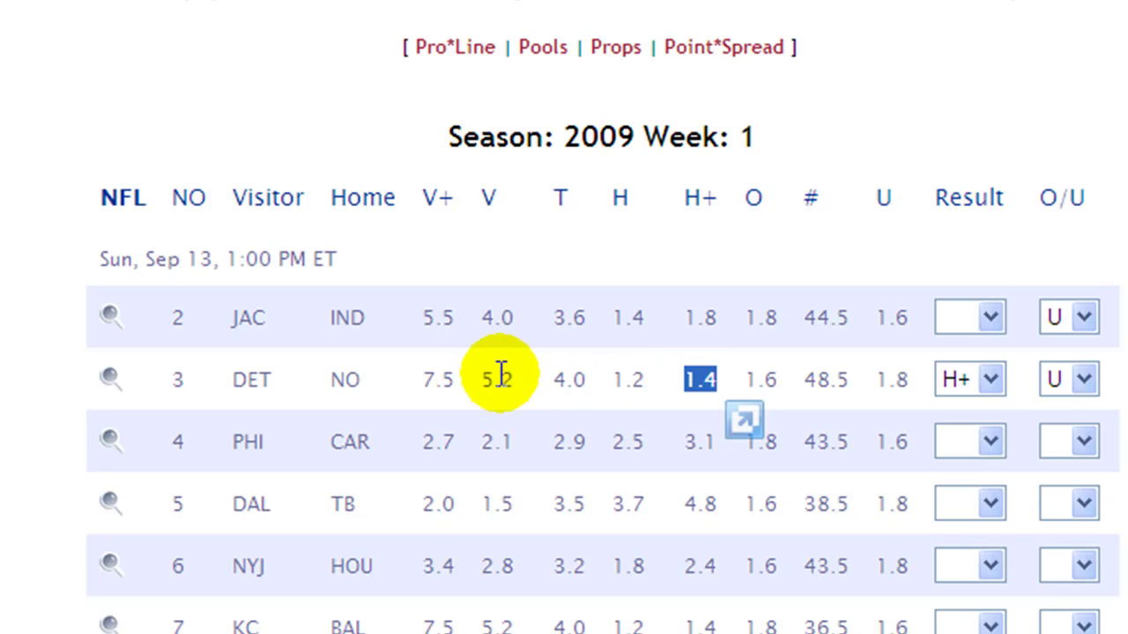
drag(425, 381, 484, 368)
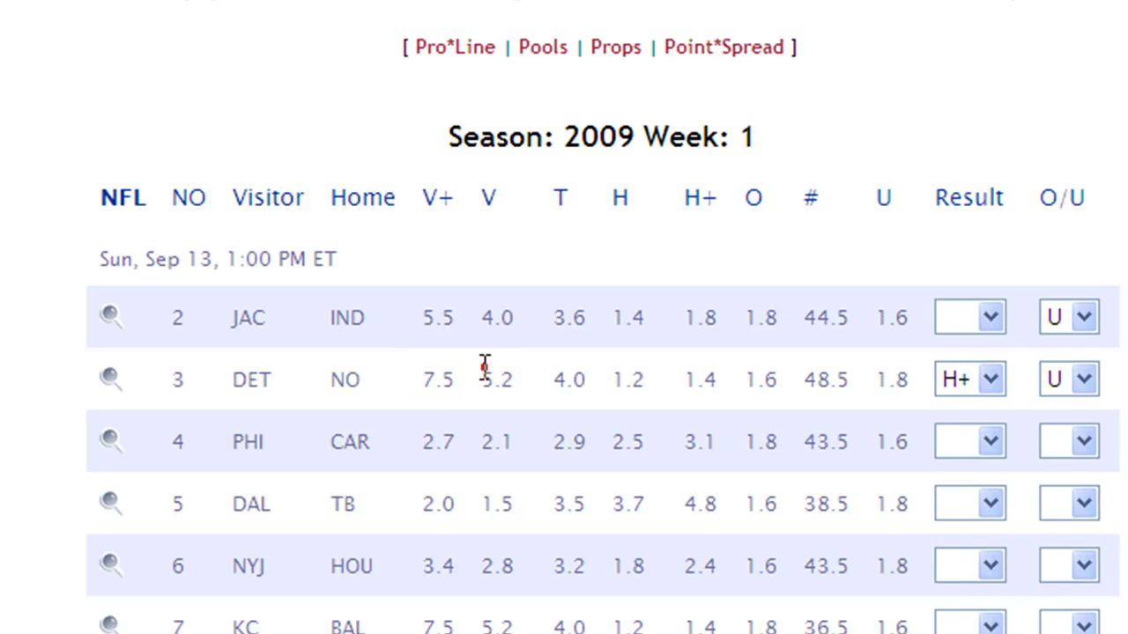
mouse_move(414, 381)
mouse_down()
mouse_move(453, 377)
mouse_move(461, 390)
mouse_move(408, 379)
mouse_up()
drag(408, 379, 459, 388)
drag(605, 381, 643, 380)
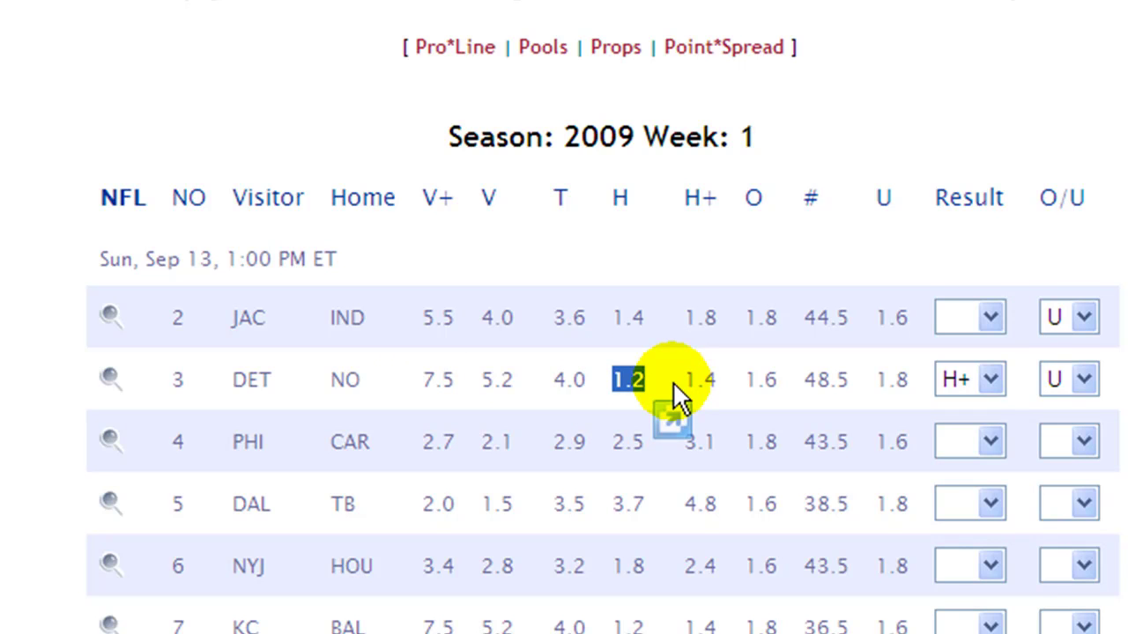
click(725, 397)
- Set the result to H+ for the DAL–TB game and V for the KC–BAL game
scroll(724, 397, down, 3)
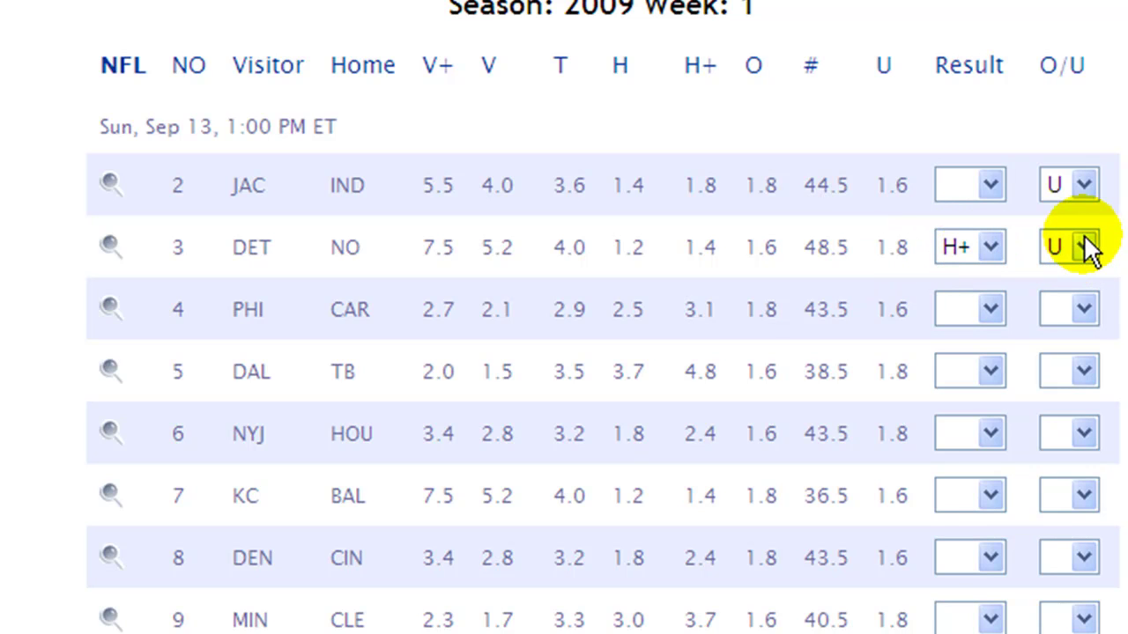
click(989, 371)
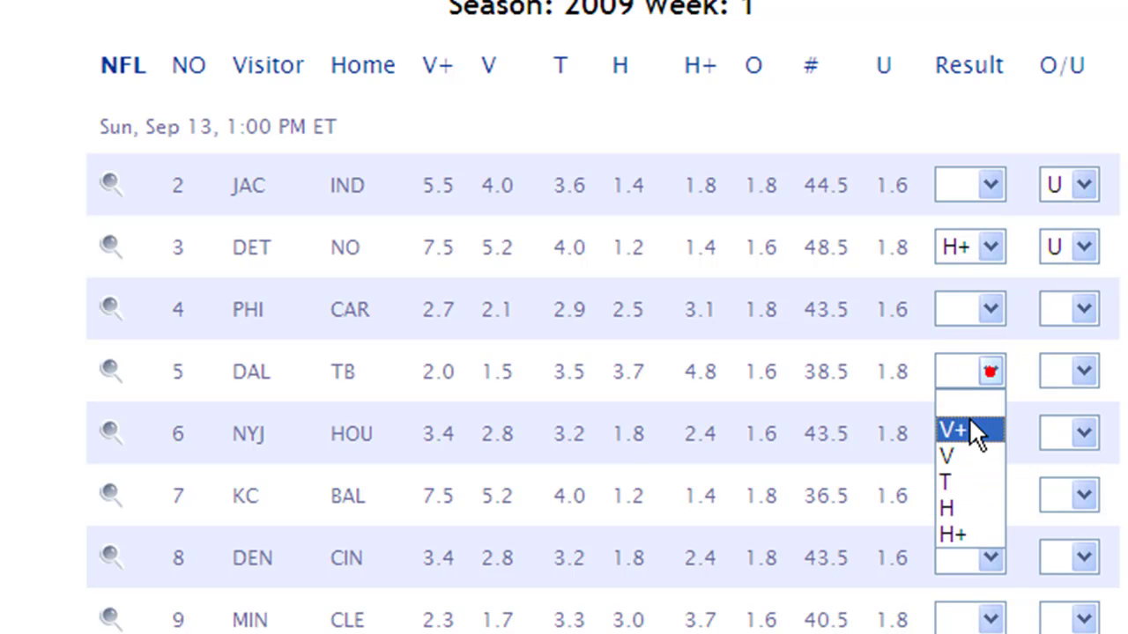
click(945, 537)
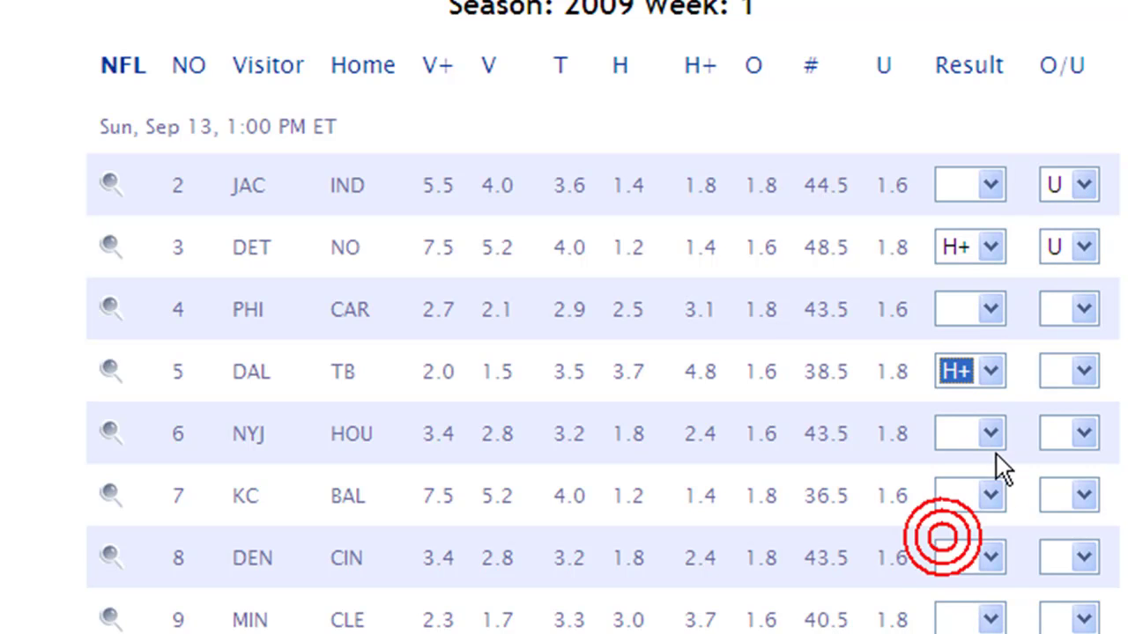
click(989, 498)
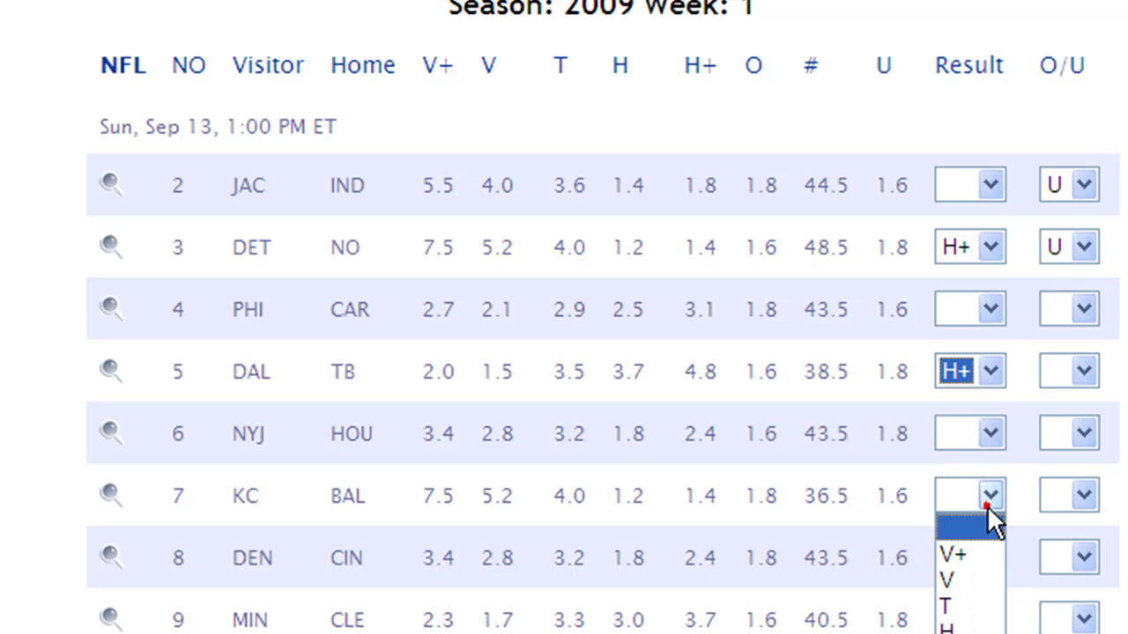
click(951, 580)
- Pick the over (O) for the DEN–CIN game and check its over odds
click(1073, 555)
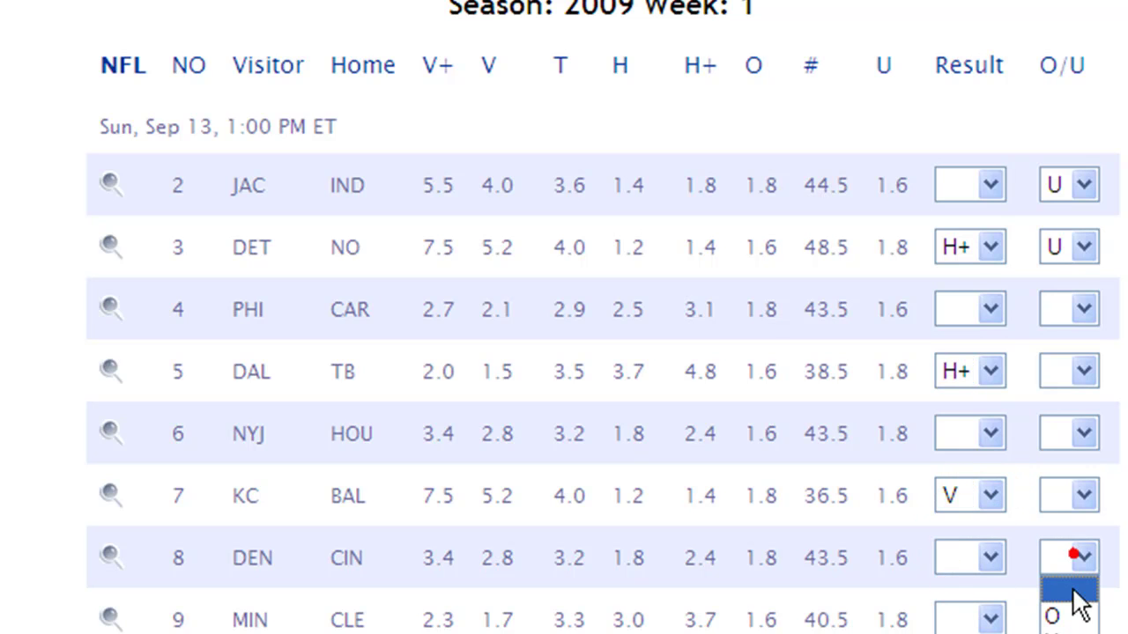
click(1067, 603)
click(1072, 562)
click(1055, 615)
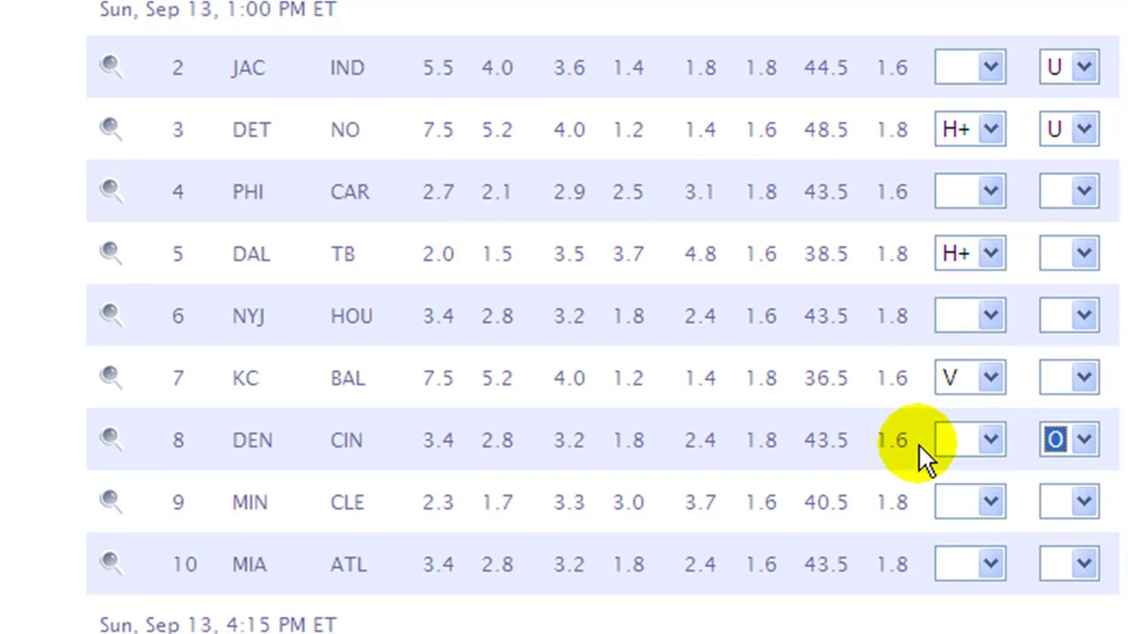
double_click(747, 440)
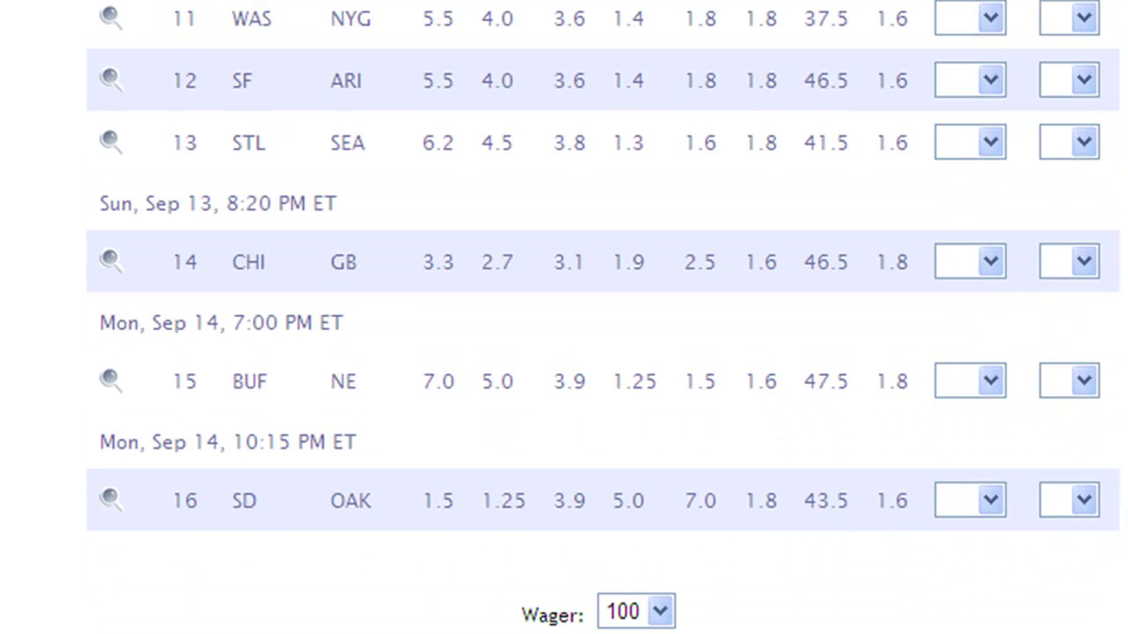
- Review the remaining games and the wager, and open the Pools contest
scroll(602, 317, down, 1)
scroll(603, 317, up, 5)
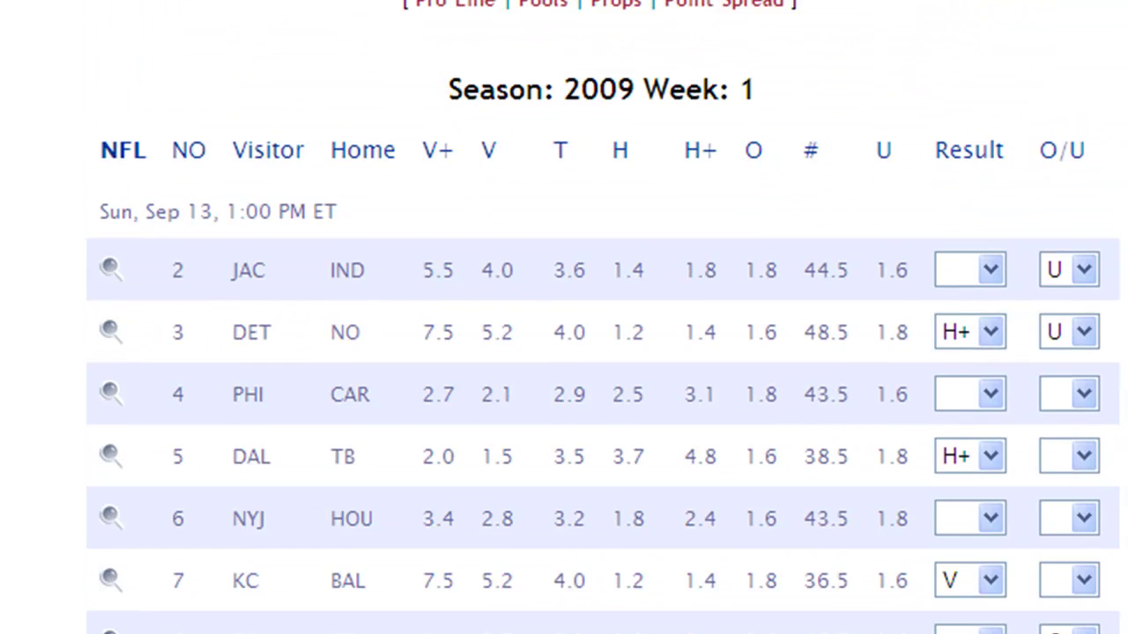
scroll(564, 317, up, 5)
scroll(564, 318, down, 2)
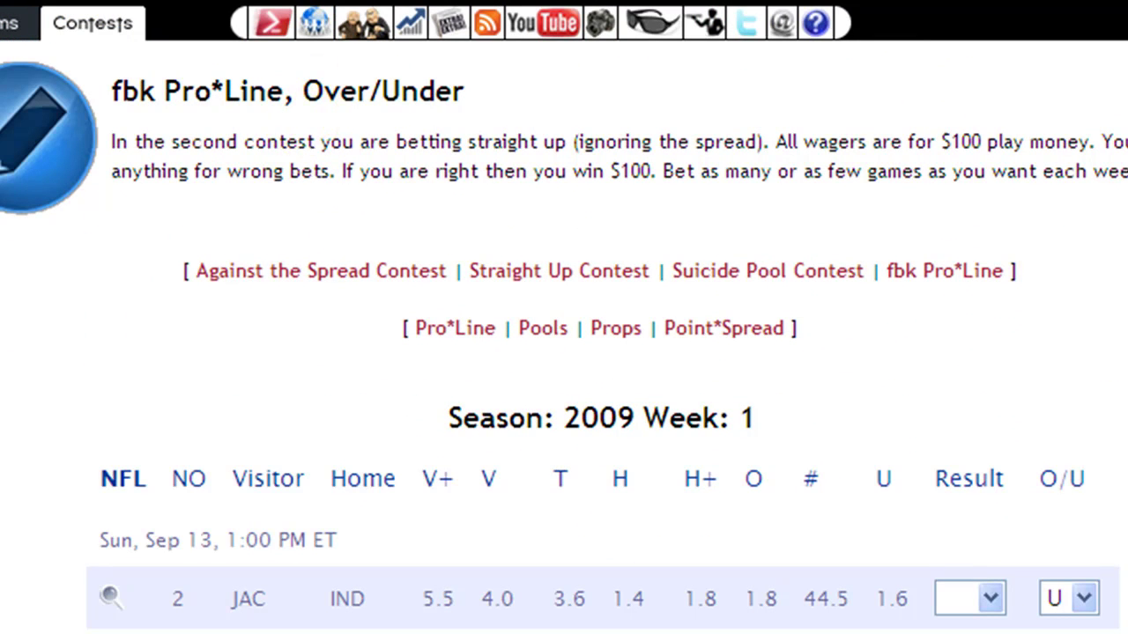
click(529, 330)
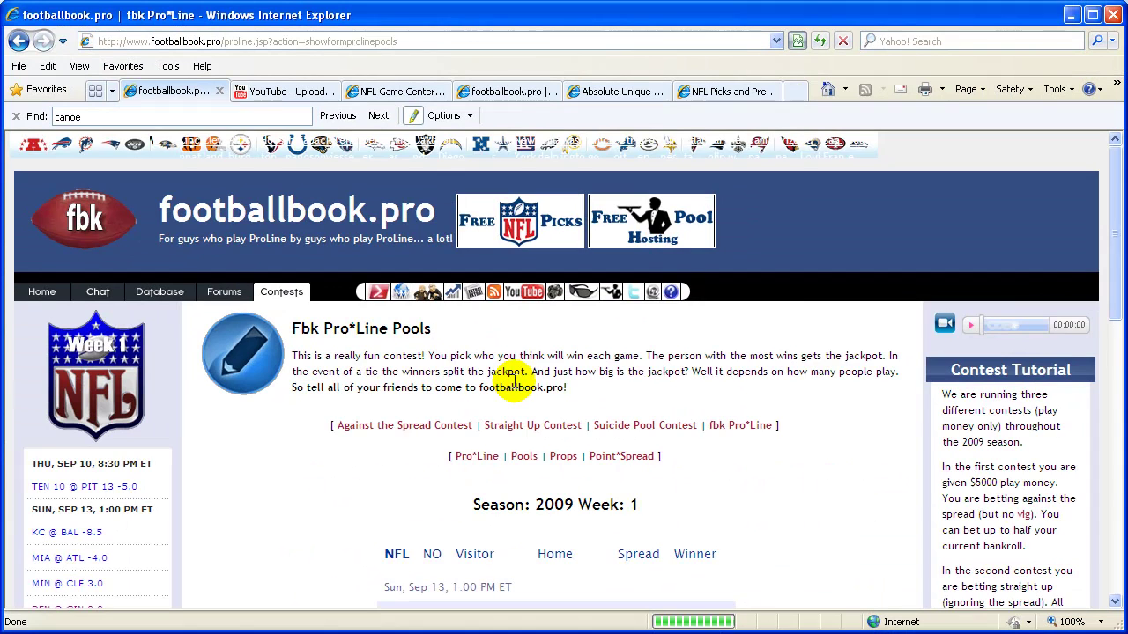
- Pick JAC and DET as winners of games 1 and 2, and choose Box for Philadelphia–Carolina
scroll(514, 374, down, 6)
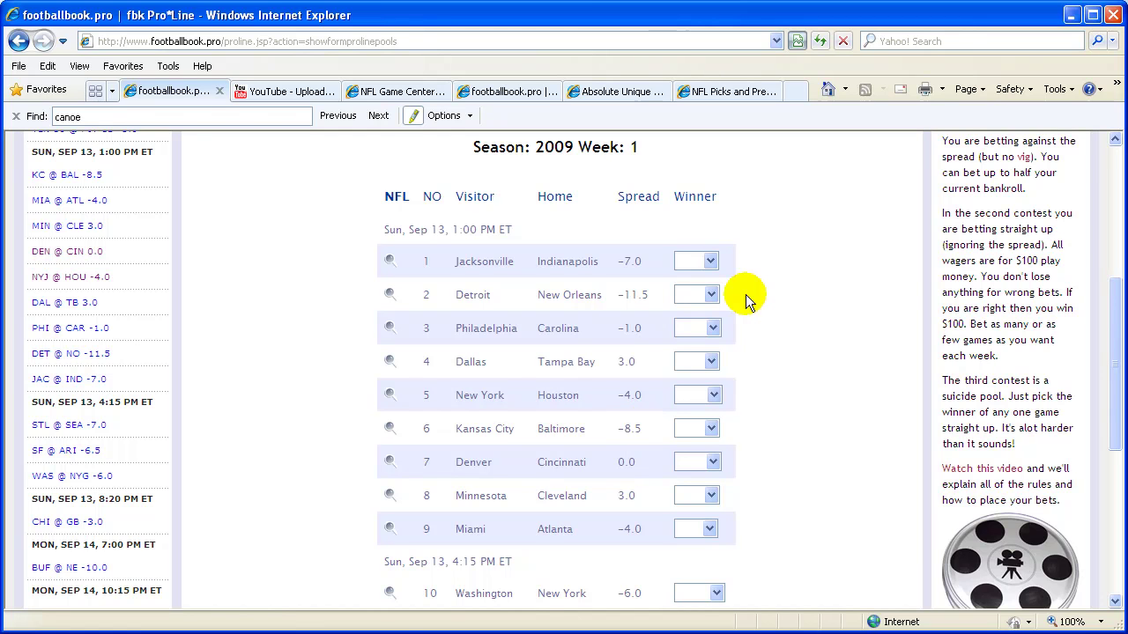
click(714, 260)
click(691, 289)
click(677, 327)
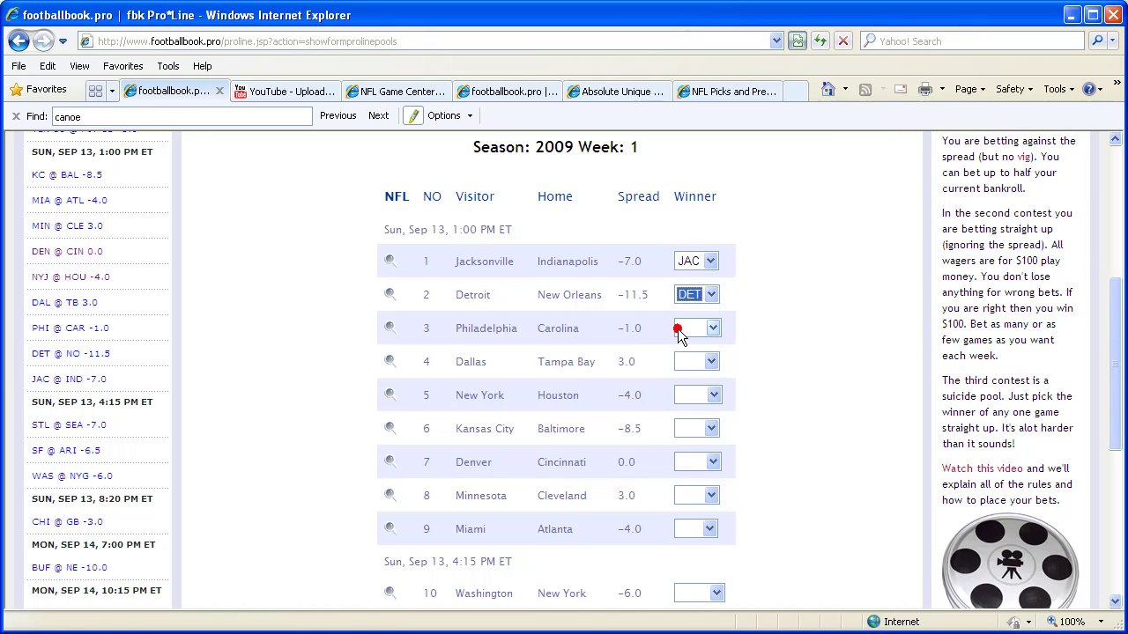
click(683, 329)
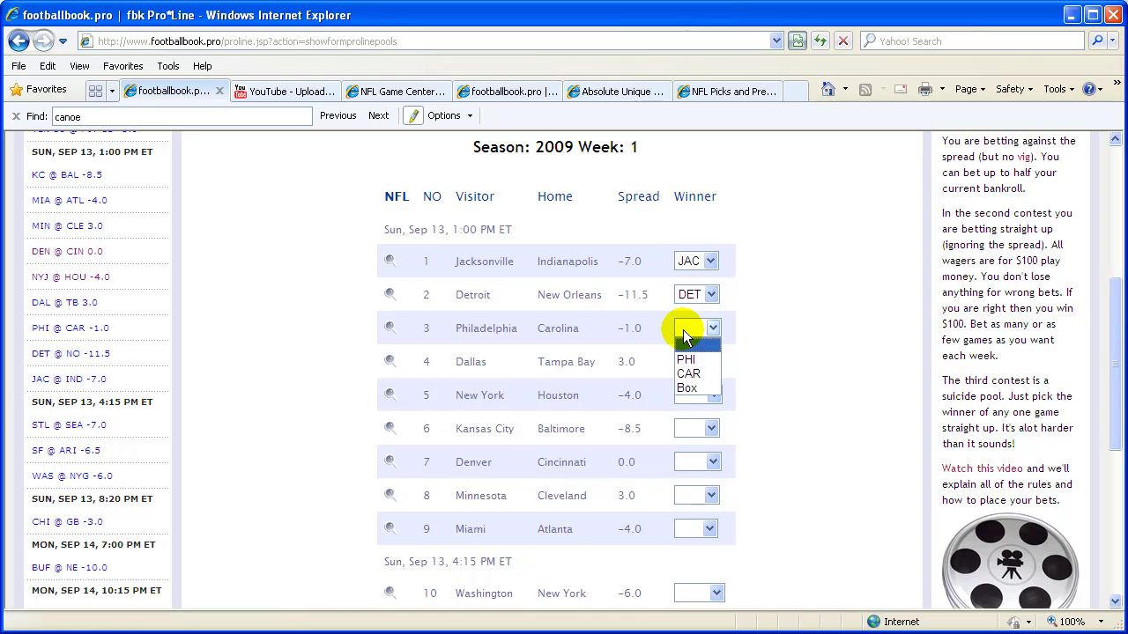
click(684, 388)
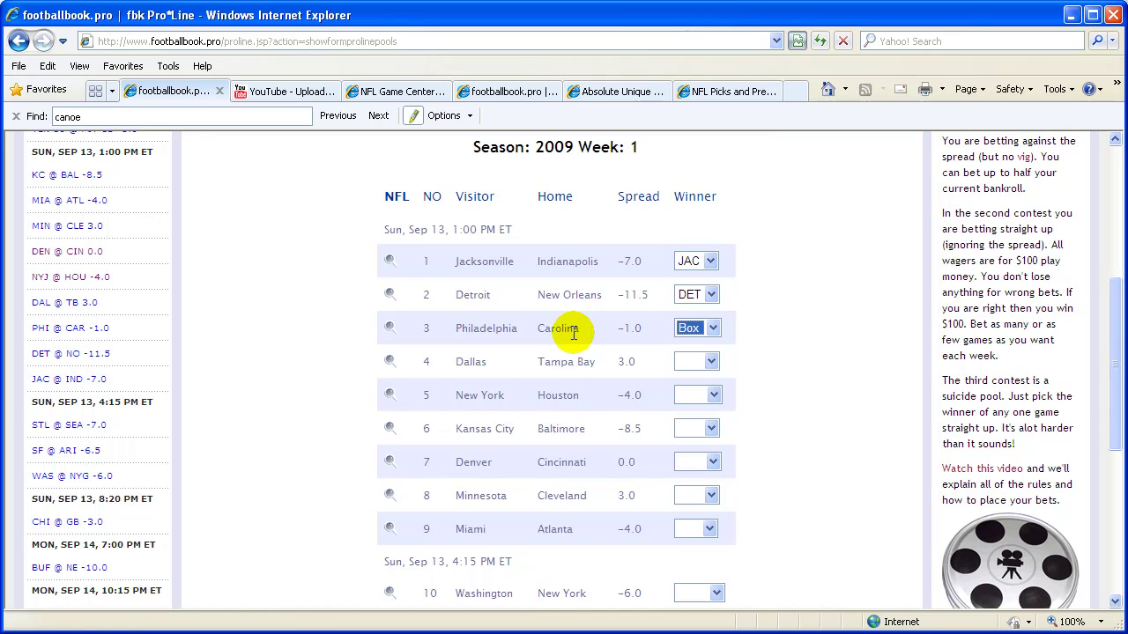
- Pick TB for Dallas–Tampa Bay and choose Box for the New York–Houston and Kansas City–Baltimore games
click(712, 362)
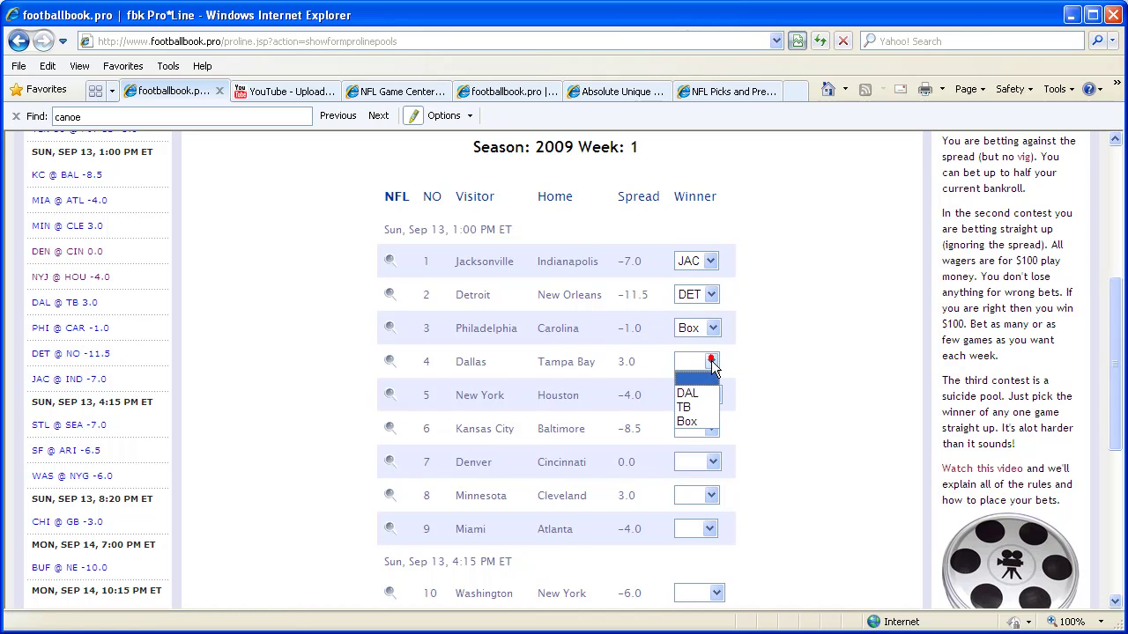
click(689, 407)
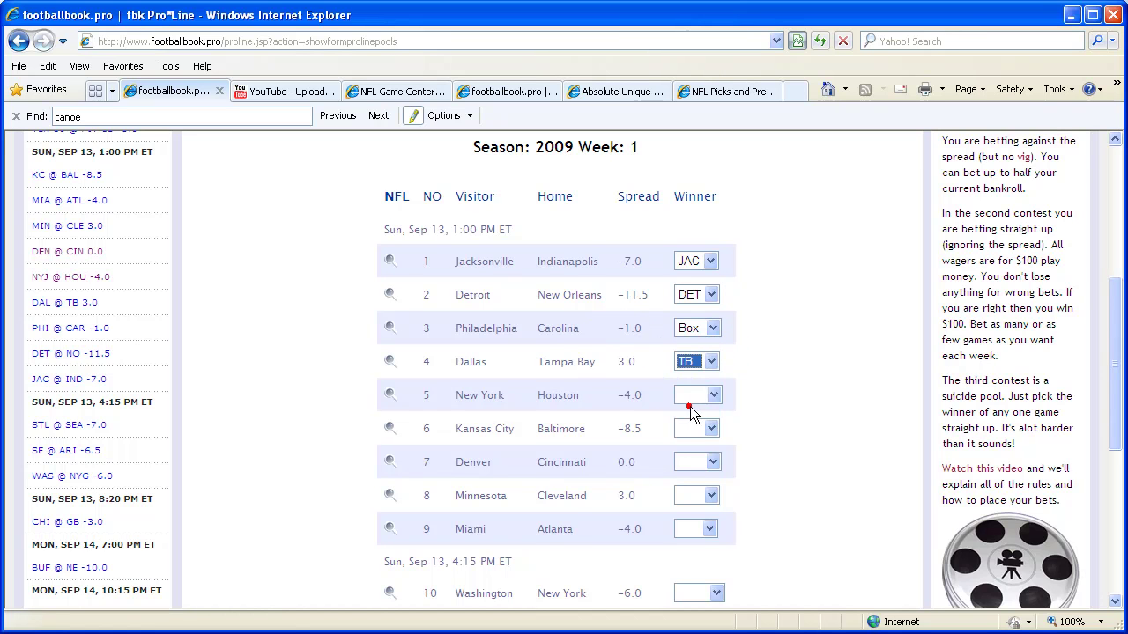
click(692, 397)
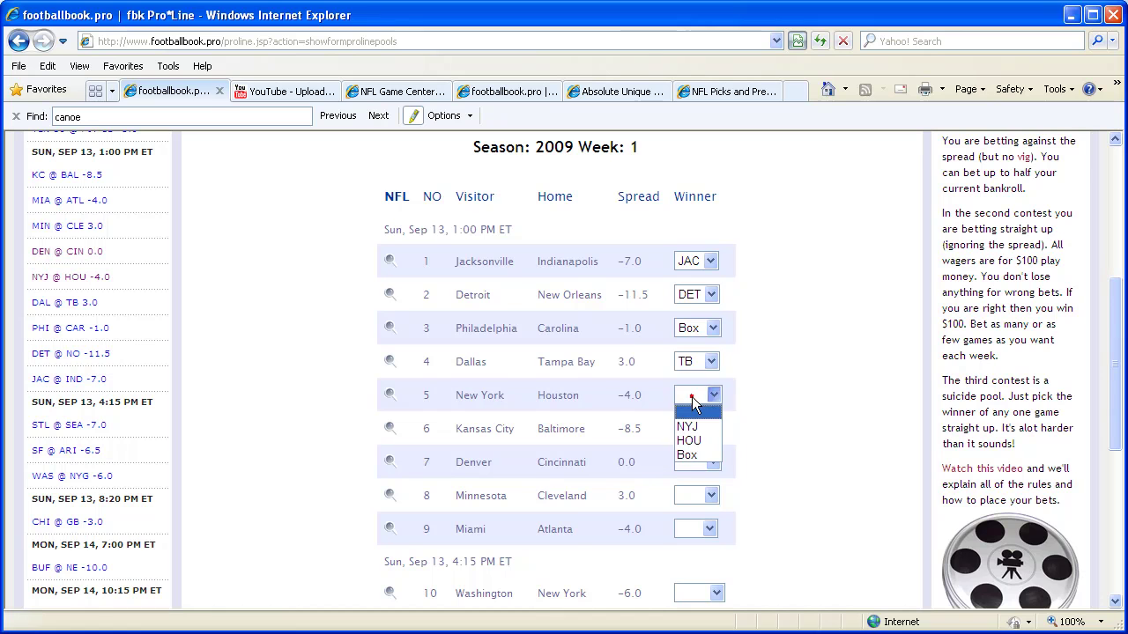
click(685, 453)
click(689, 430)
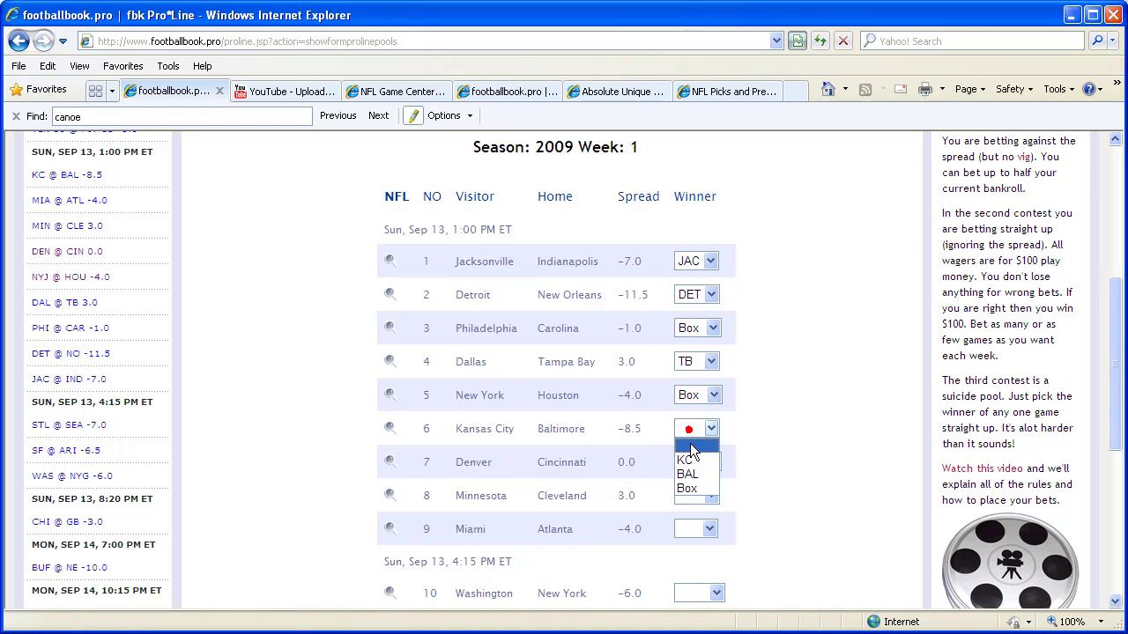
click(691, 491)
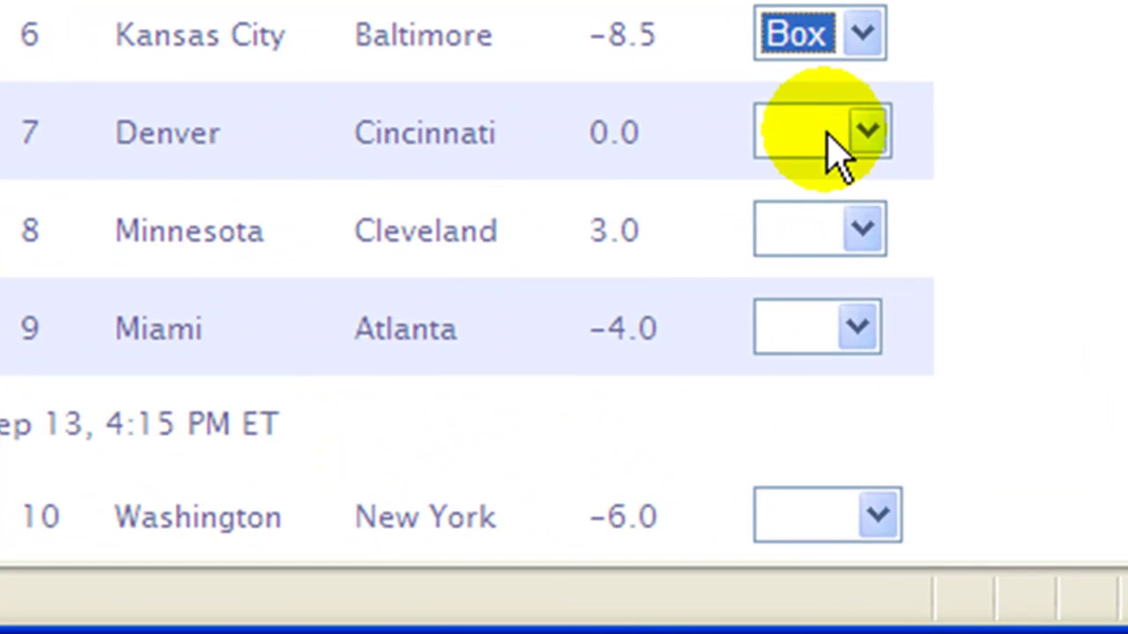
- Choose Box for Denver–Cincinnati, MIN for Minnesota–Cleveland and a winner for Miami–Atlanta
click(826, 134)
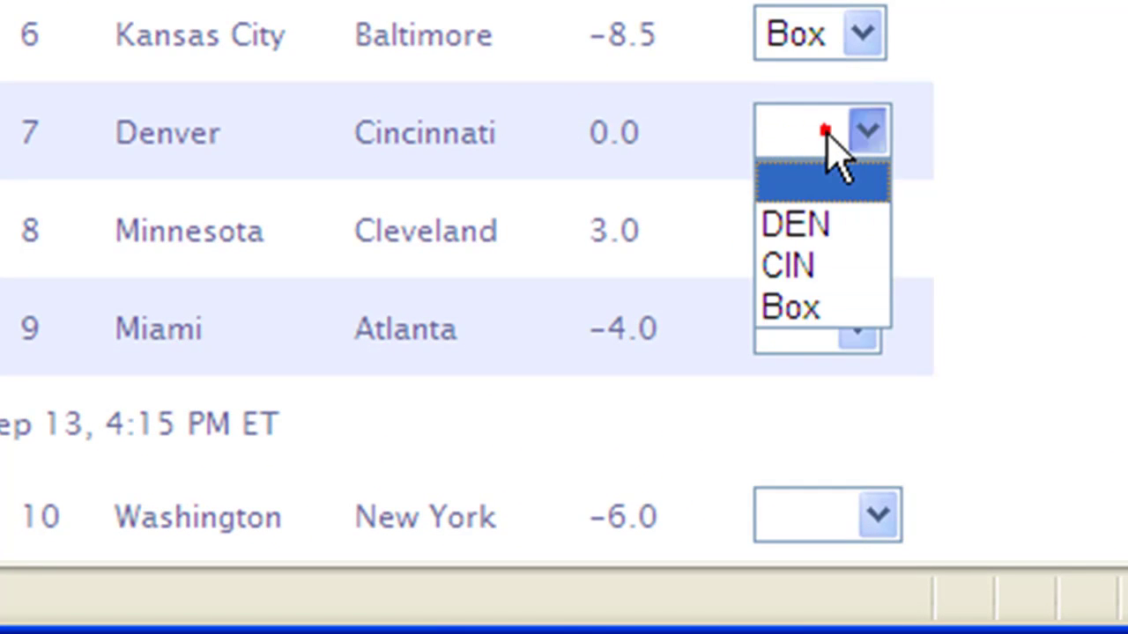
click(808, 301)
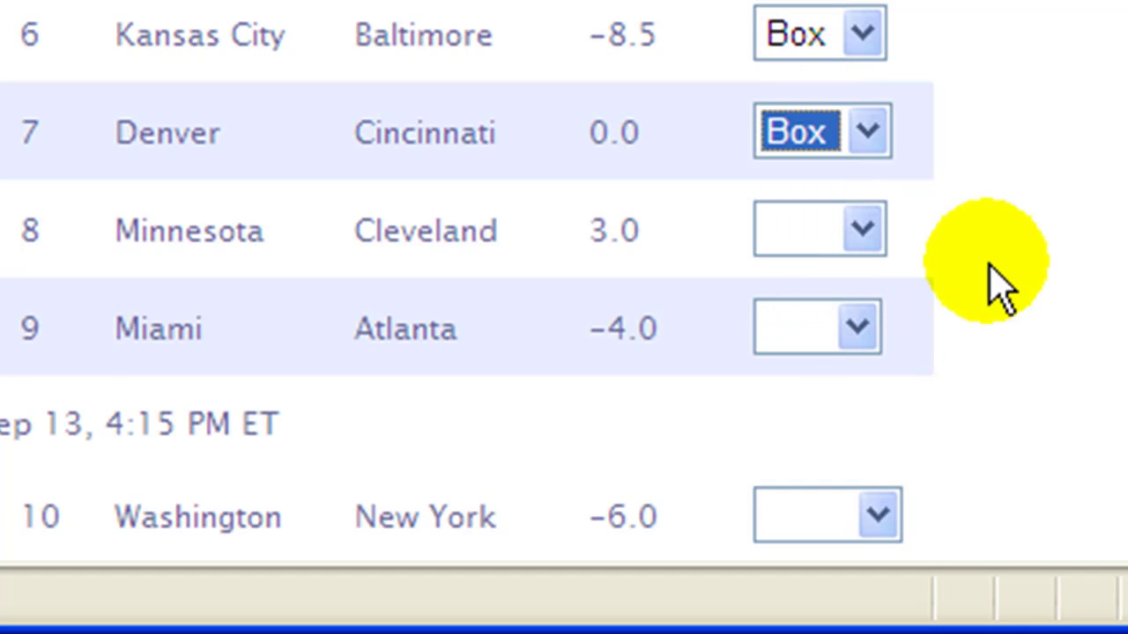
scroll(987, 272, down, 2)
click(839, 19)
click(826, 119)
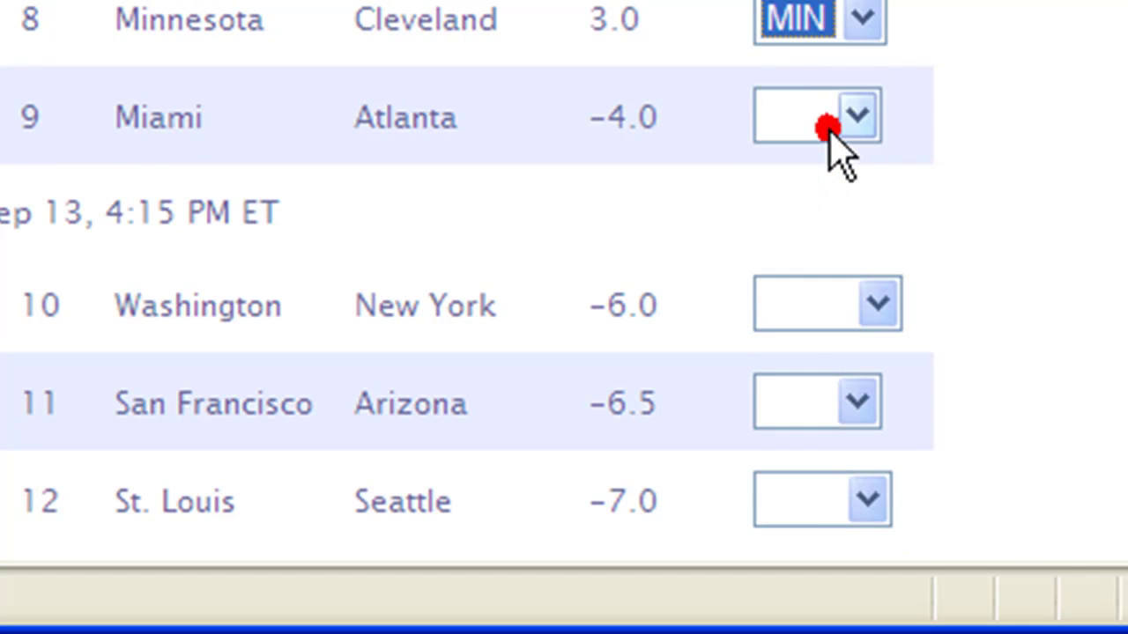
click(833, 127)
click(853, 250)
- Finish with the Pools picks and open the Props contest
scroll(617, 353, down, 6)
click(431, 460)
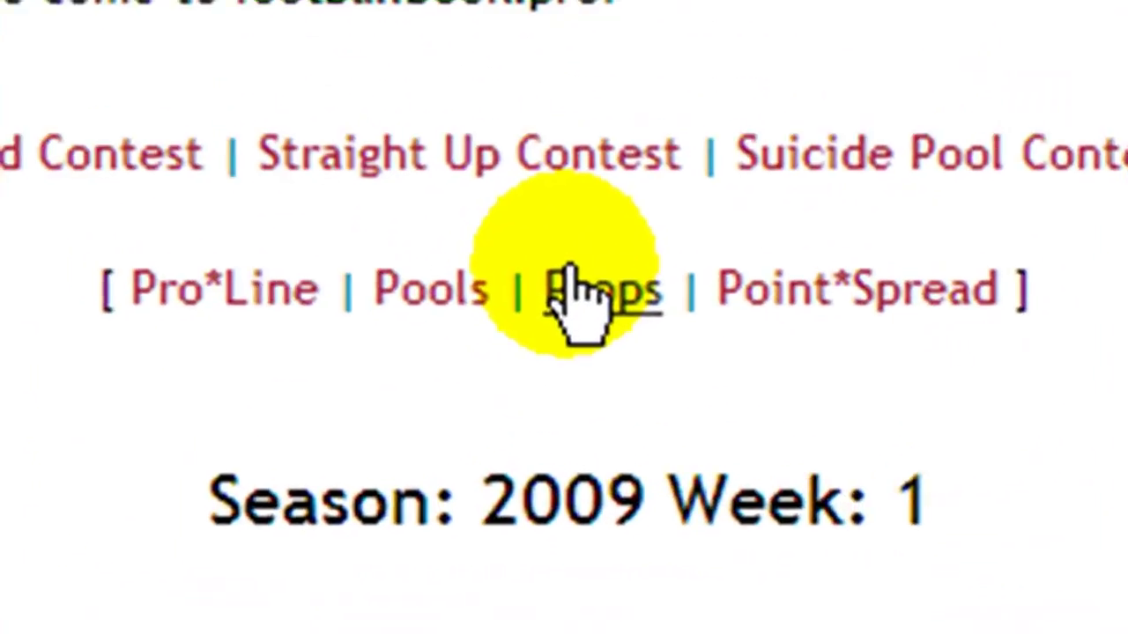
click(563, 290)
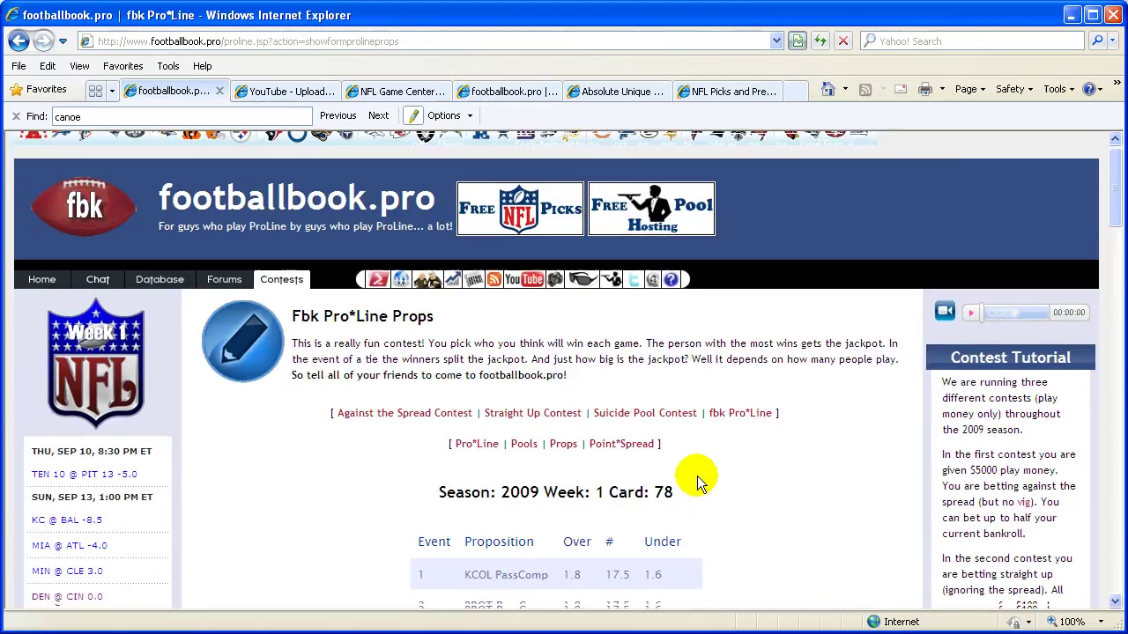
- Examine the propositions on Props card 78 and the pick options for JCUT PassComp on card 79
scroll(872, 469, down, 6)
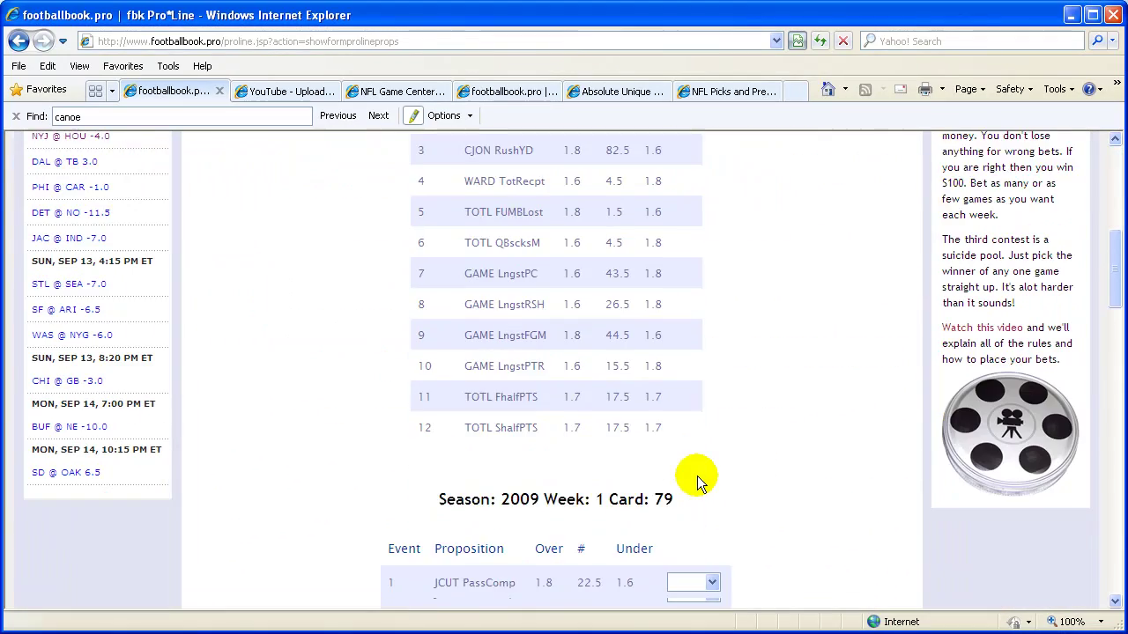
scroll(699, 469, up, 6)
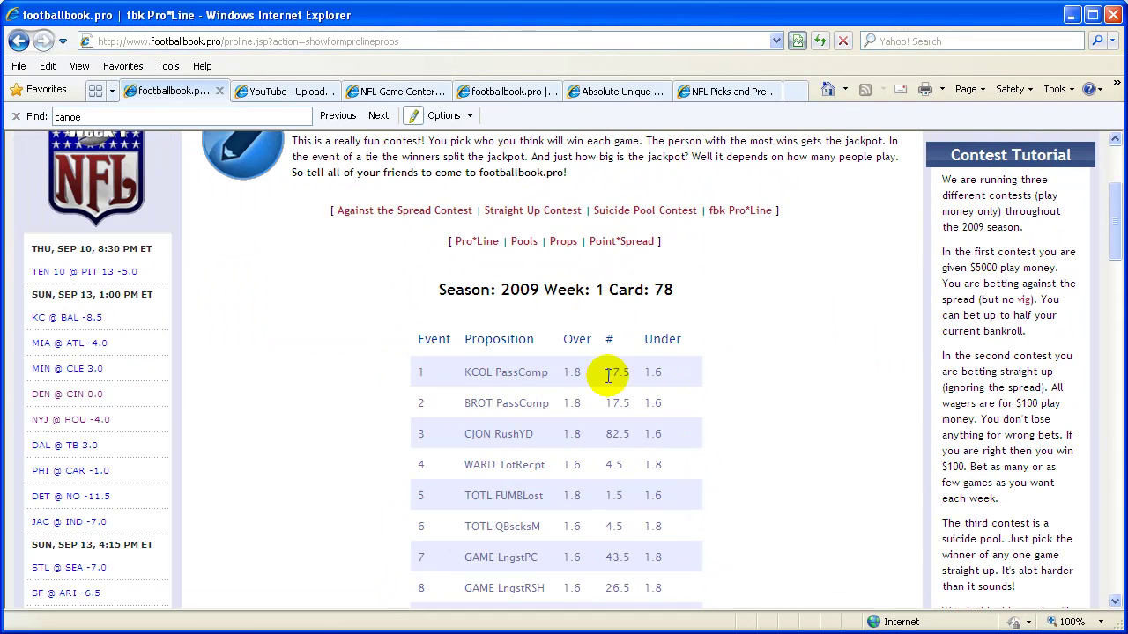
scroll(705, 421, down, 5)
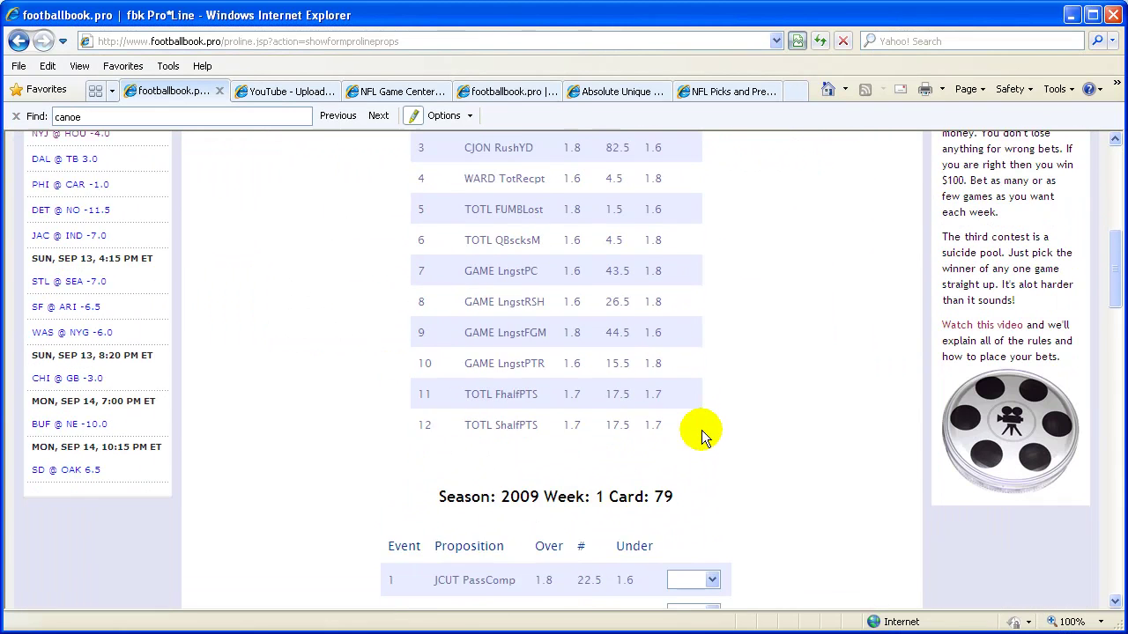
click(712, 509)
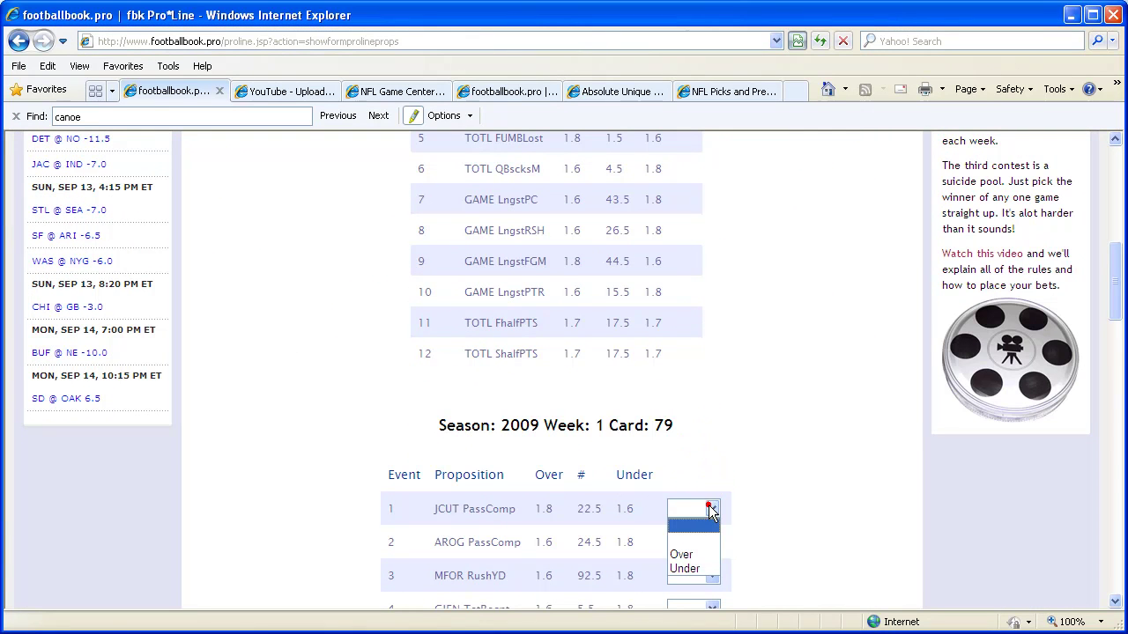
click(760, 393)
- Review the over/under propositions on the Props cards, highlighting the pass-completion numbers for TEDW and TBDY
scroll(758, 395, up, 4)
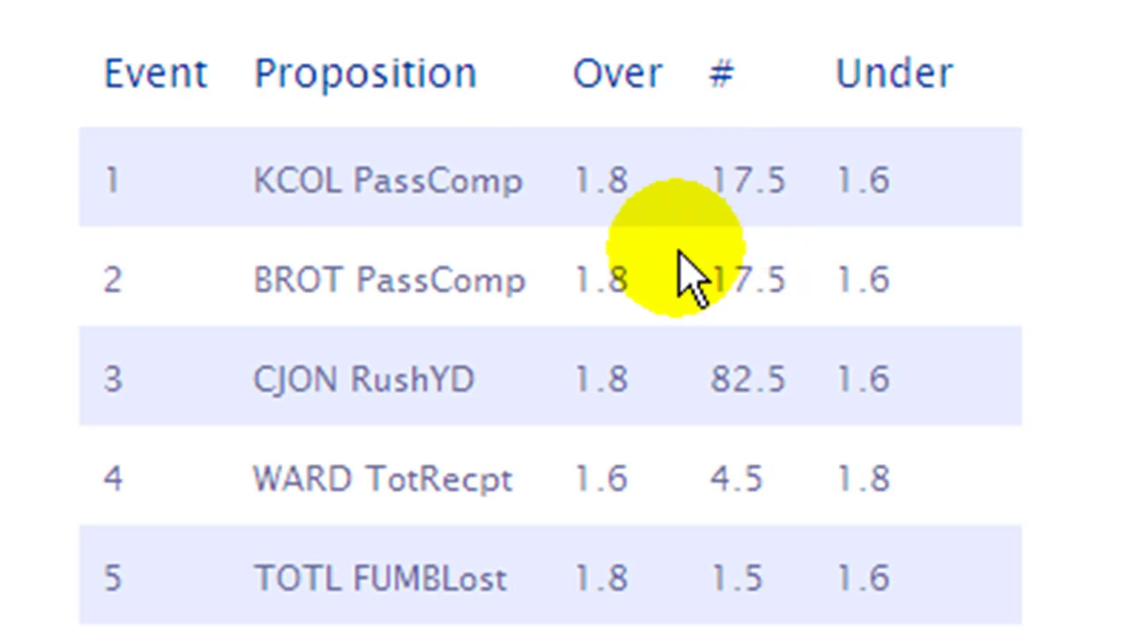
scroll(718, 278, down, 3)
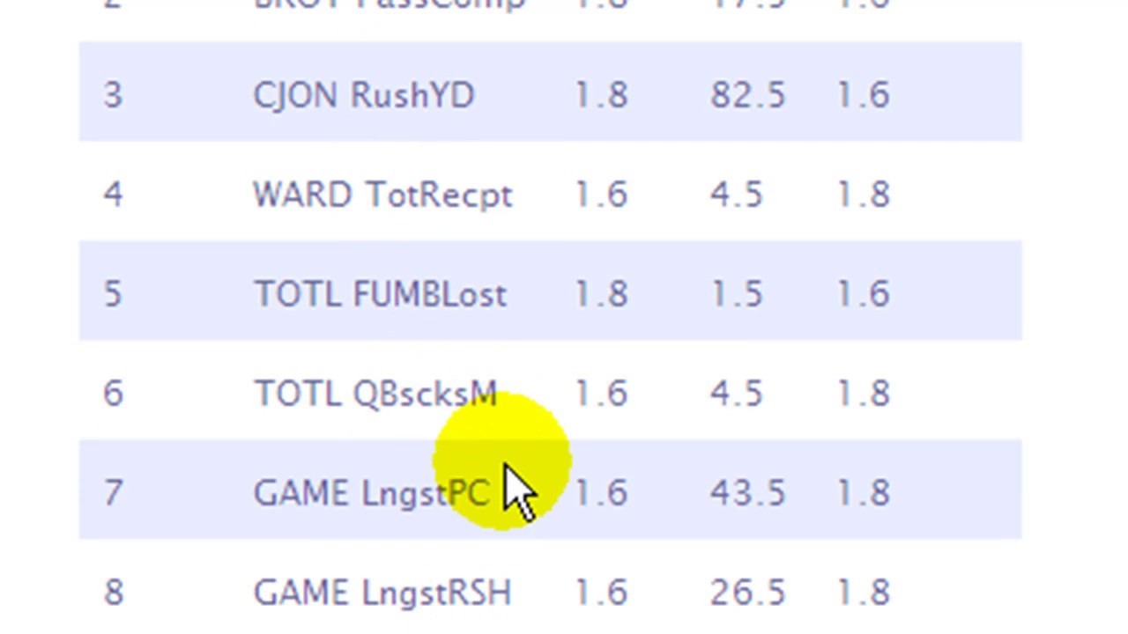
scroll(511, 493, down, 10)
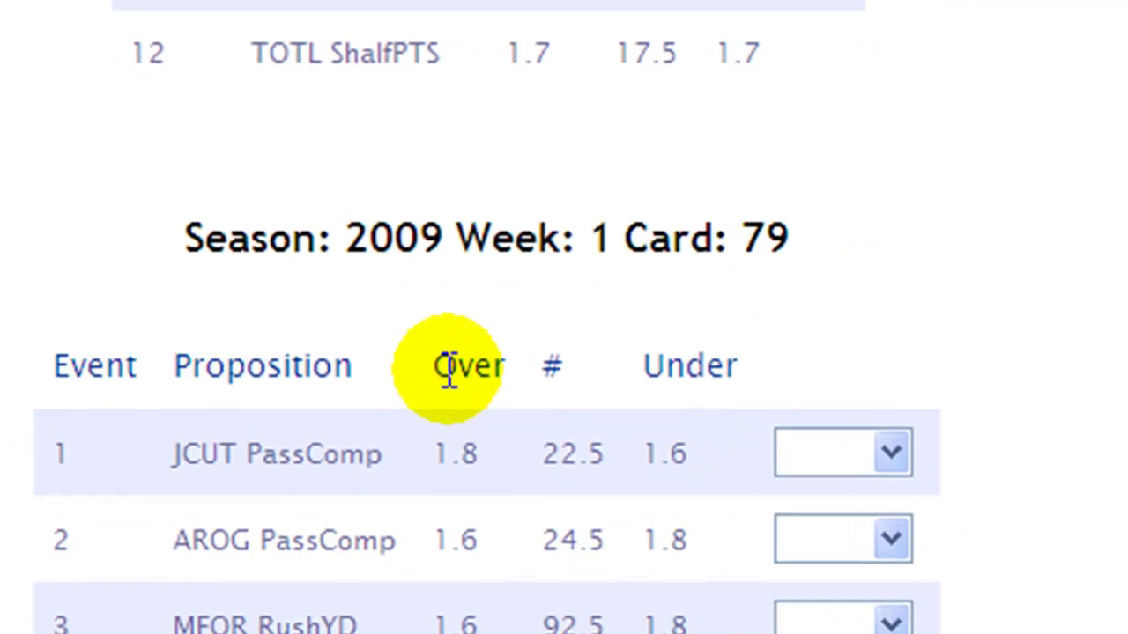
scroll(407, 301, down, 12)
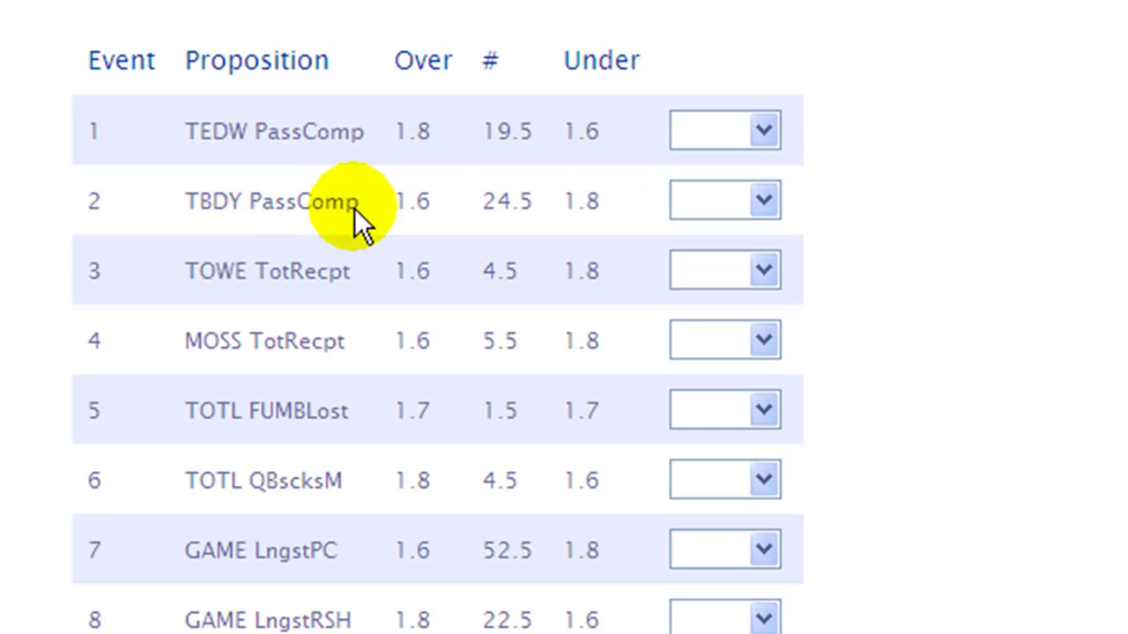
drag(486, 132, 541, 132)
drag(469, 201, 535, 201)
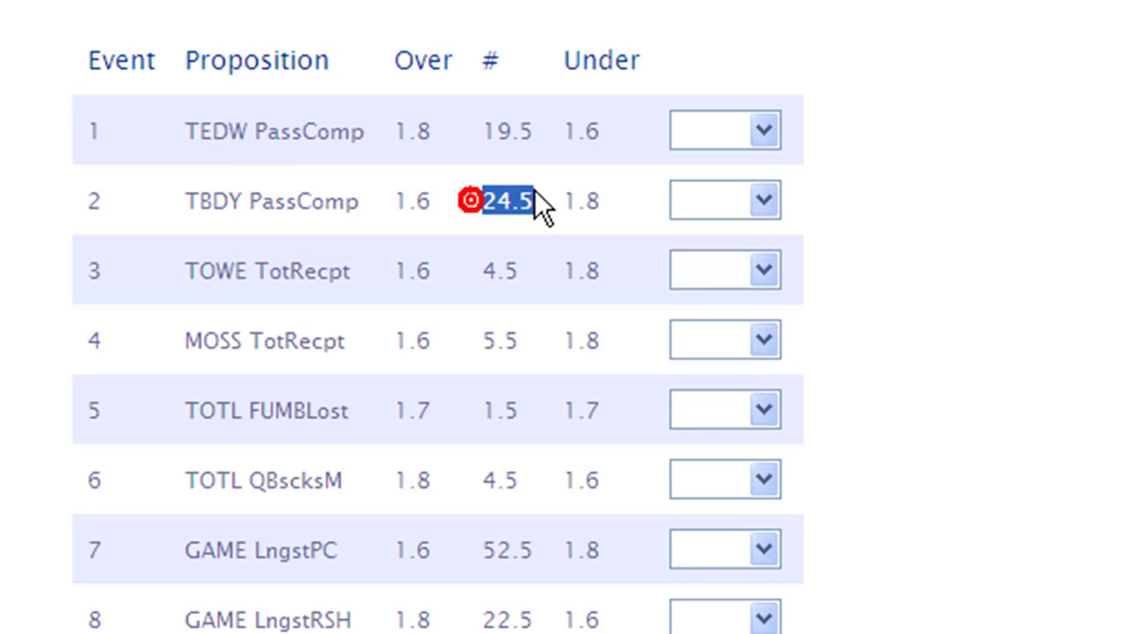
click(502, 274)
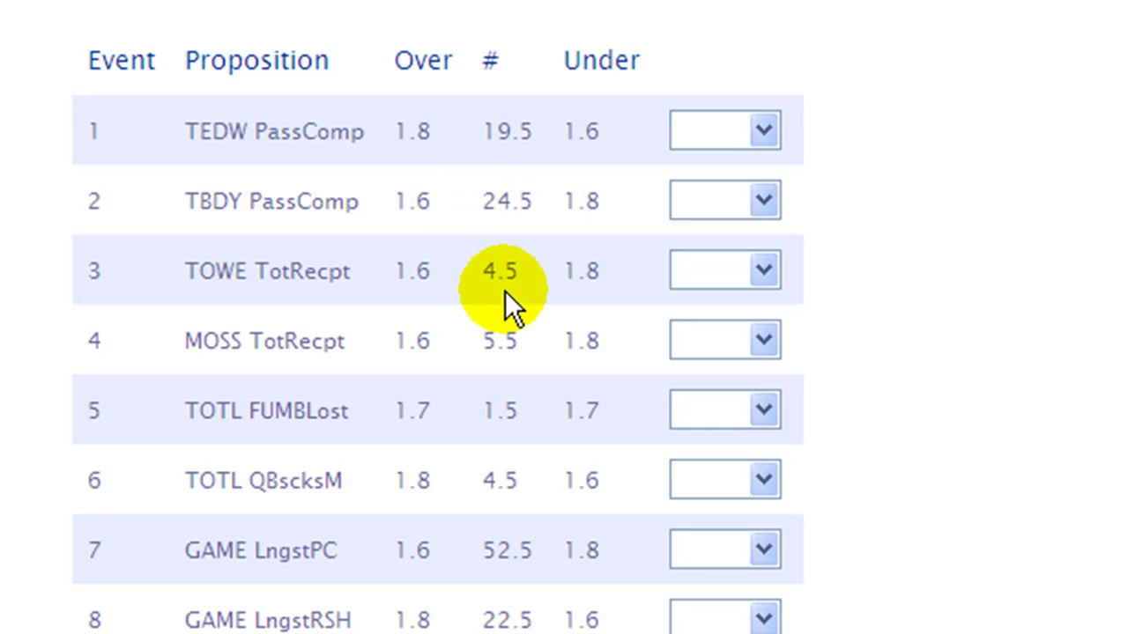
- On Props card 81, choose Over for PRIV PassComp and Under for JRUS PassComp
scroll(505, 291, down, 12)
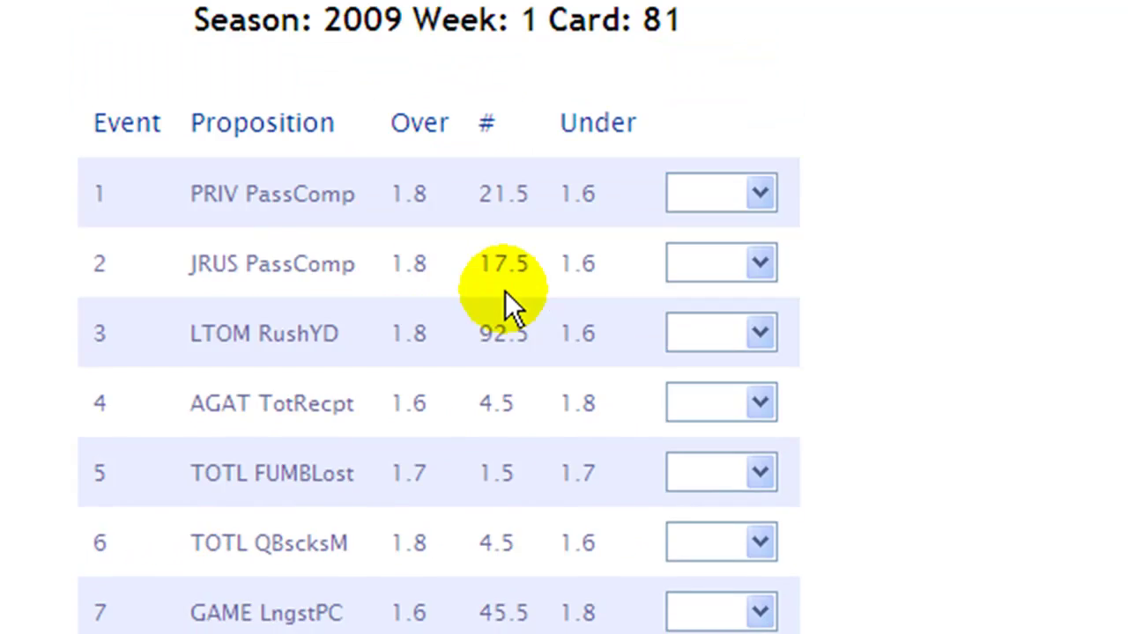
click(737, 205)
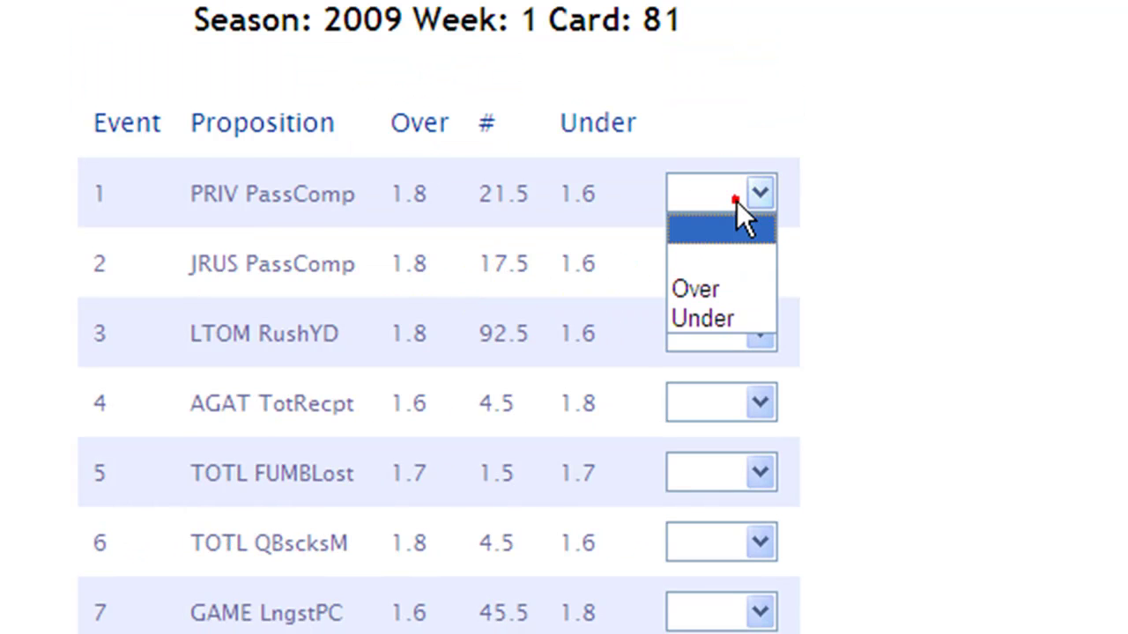
click(722, 292)
click(723, 267)
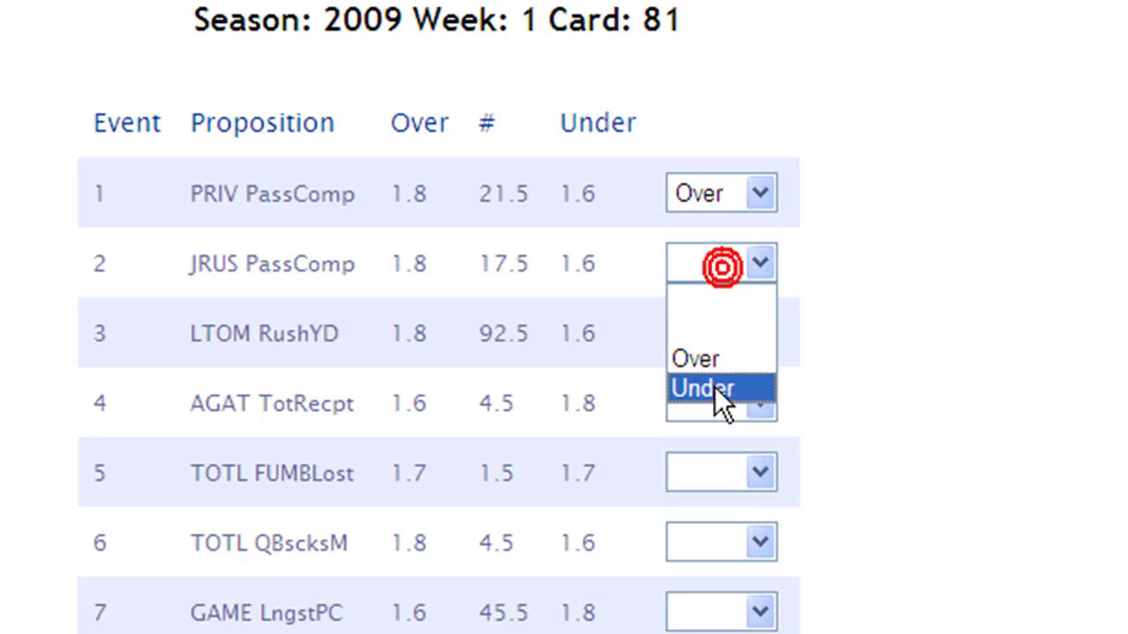
click(713, 386)
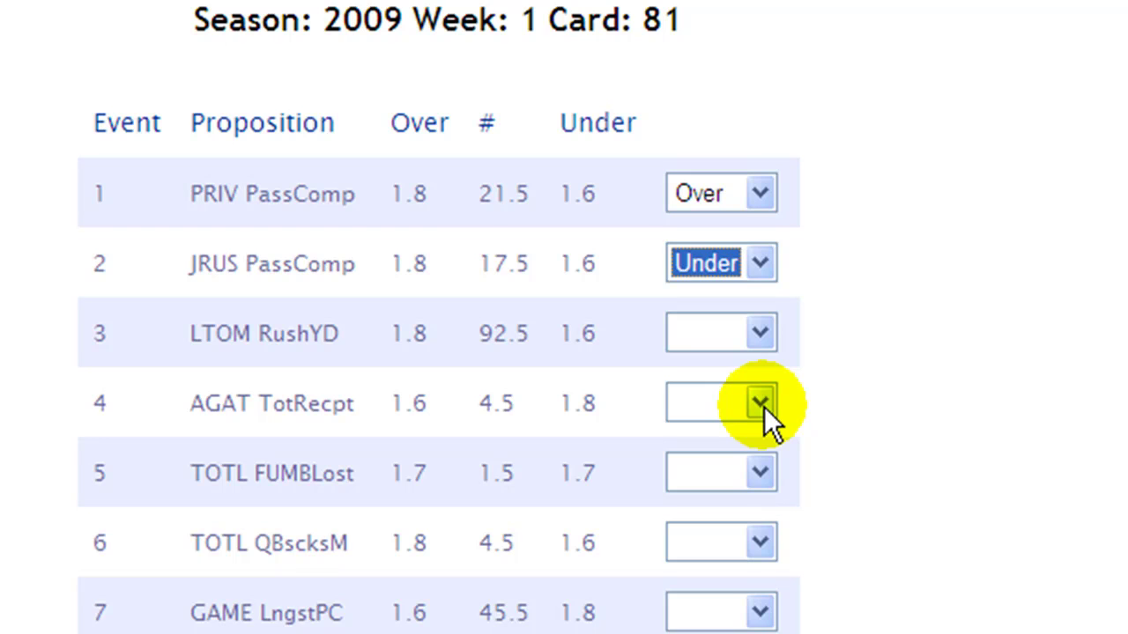
- Check the available wager amounts below Props card 81 and look over the remaining propositions
scroll(764, 406, down, 7)
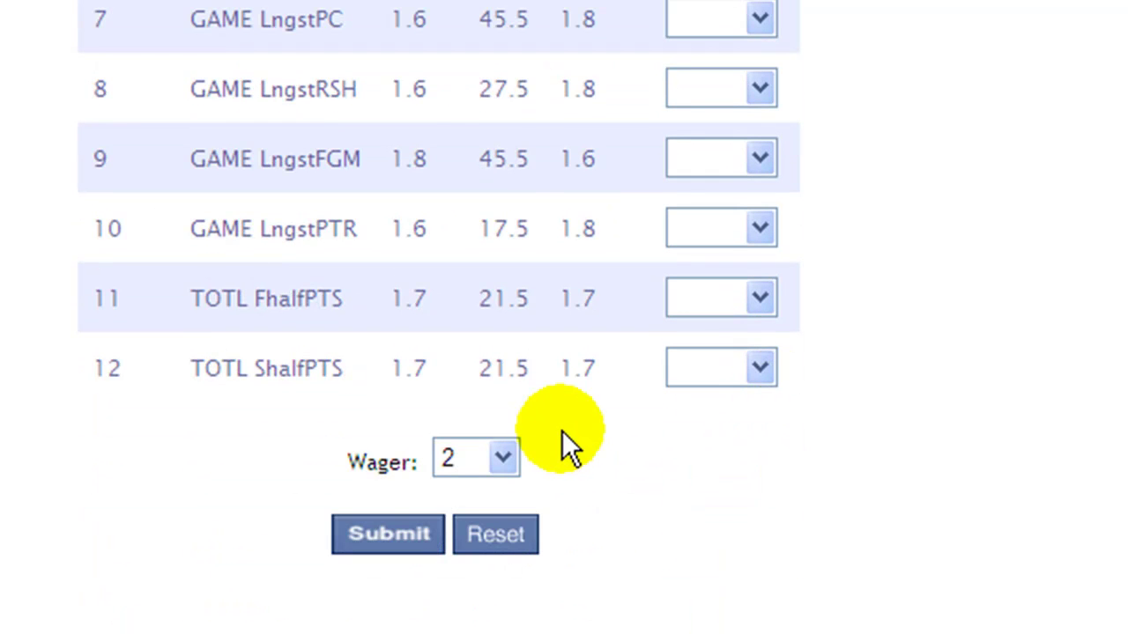
click(498, 455)
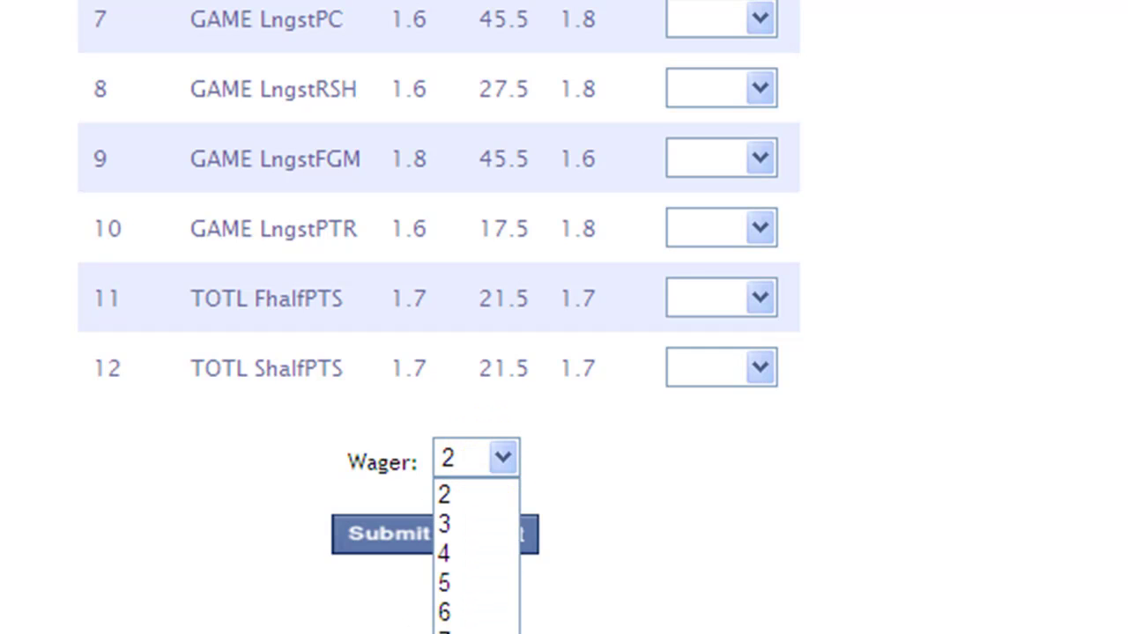
click(597, 485)
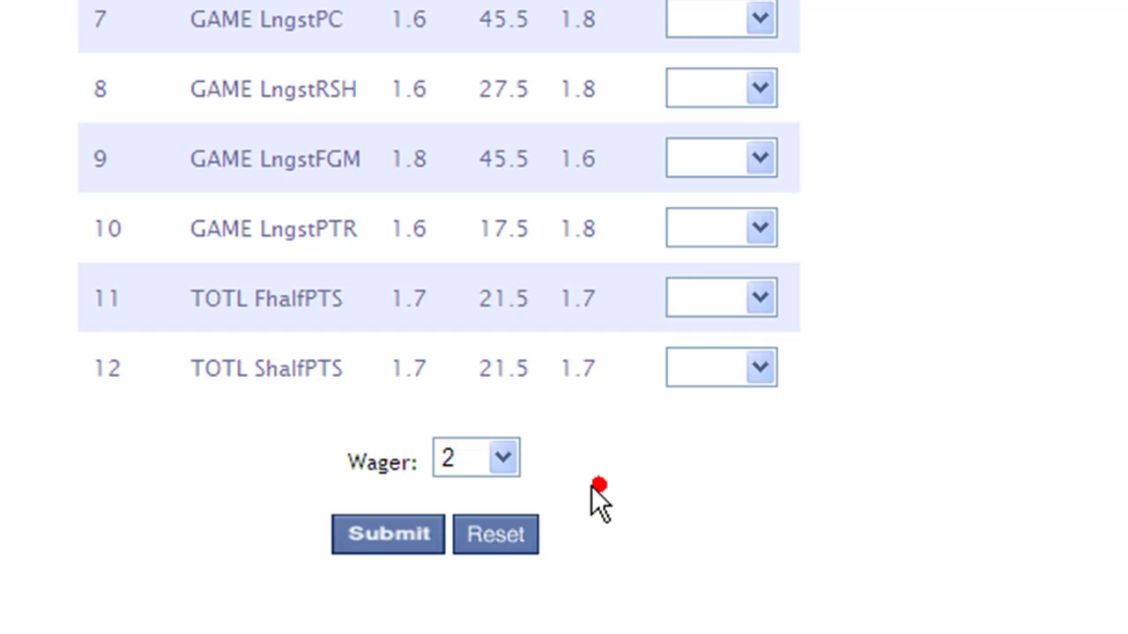
scroll(639, 507, up, 2)
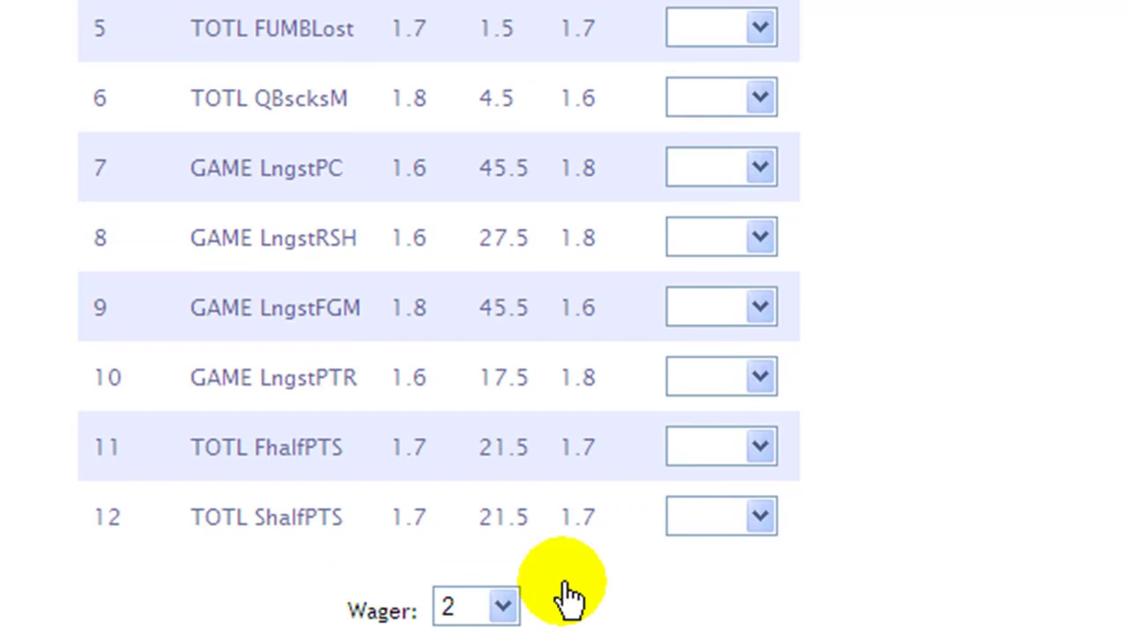
scroll(918, 511, down, 10)
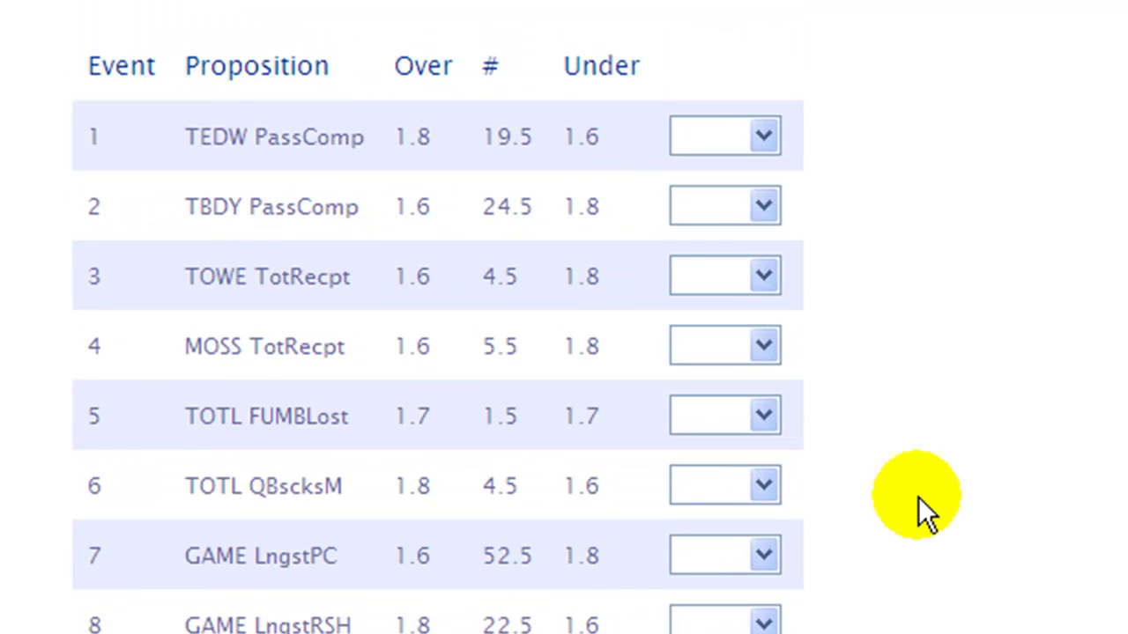
- Open the Point*Spread contest and pick JAC against IND and KC against BAL
scroll(918, 502, up, 15)
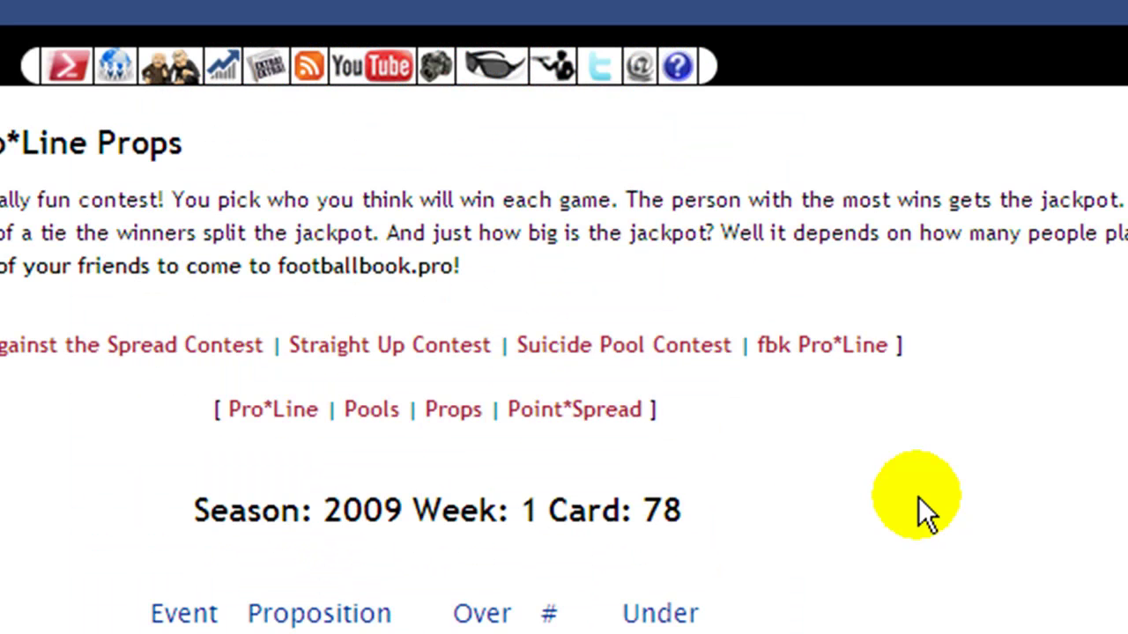
click(573, 428)
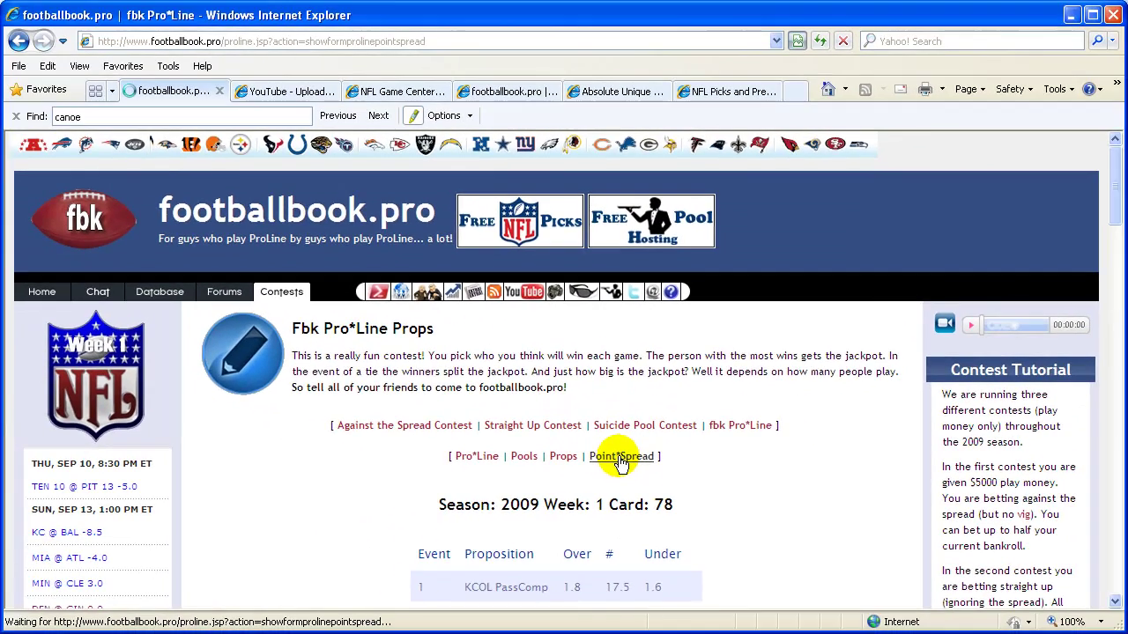
scroll(685, 466, down, 5)
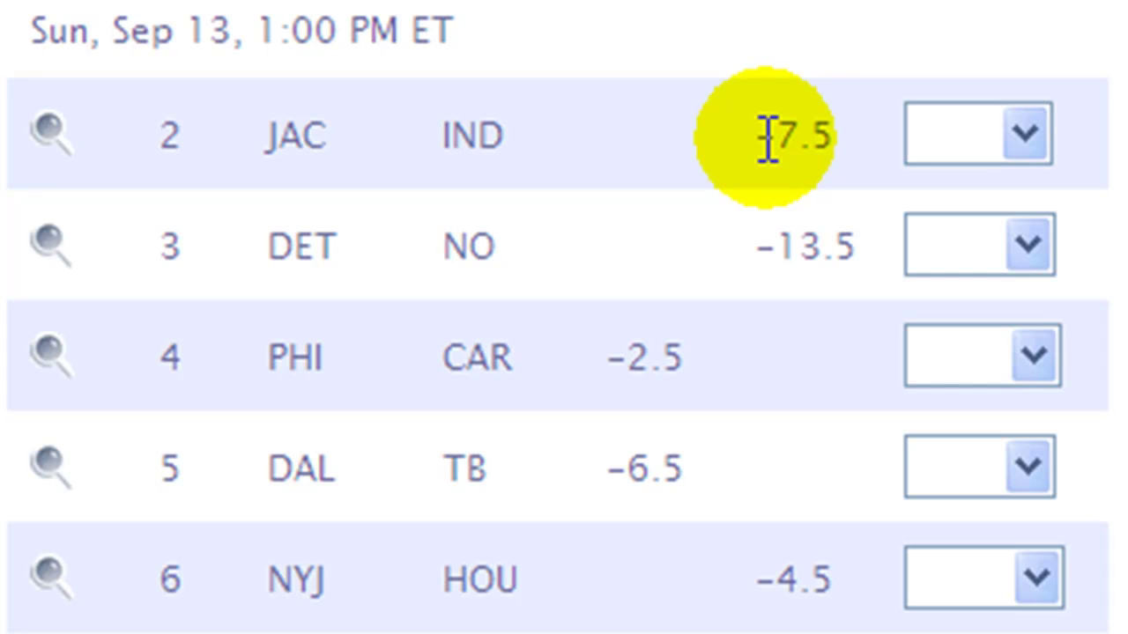
click(991, 134)
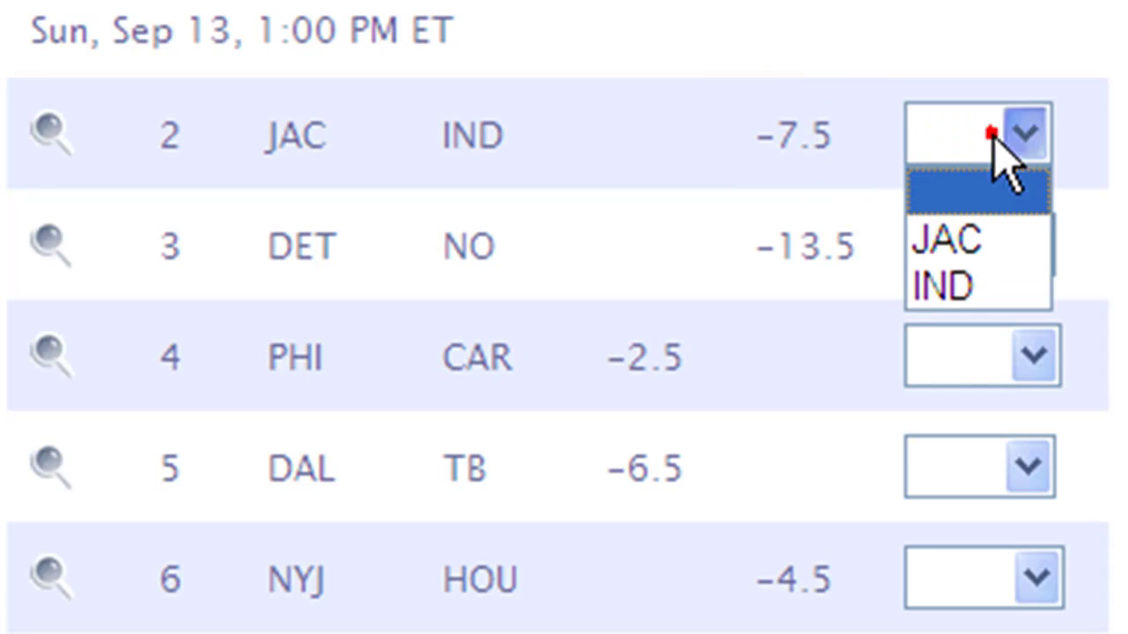
click(983, 238)
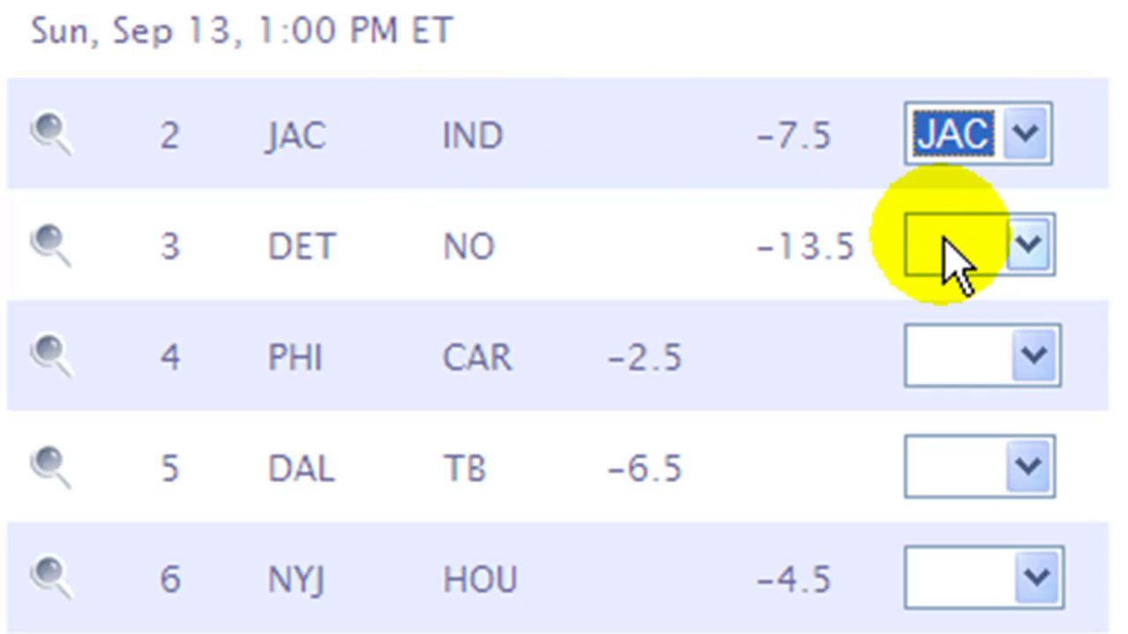
click(949, 359)
click(951, 467)
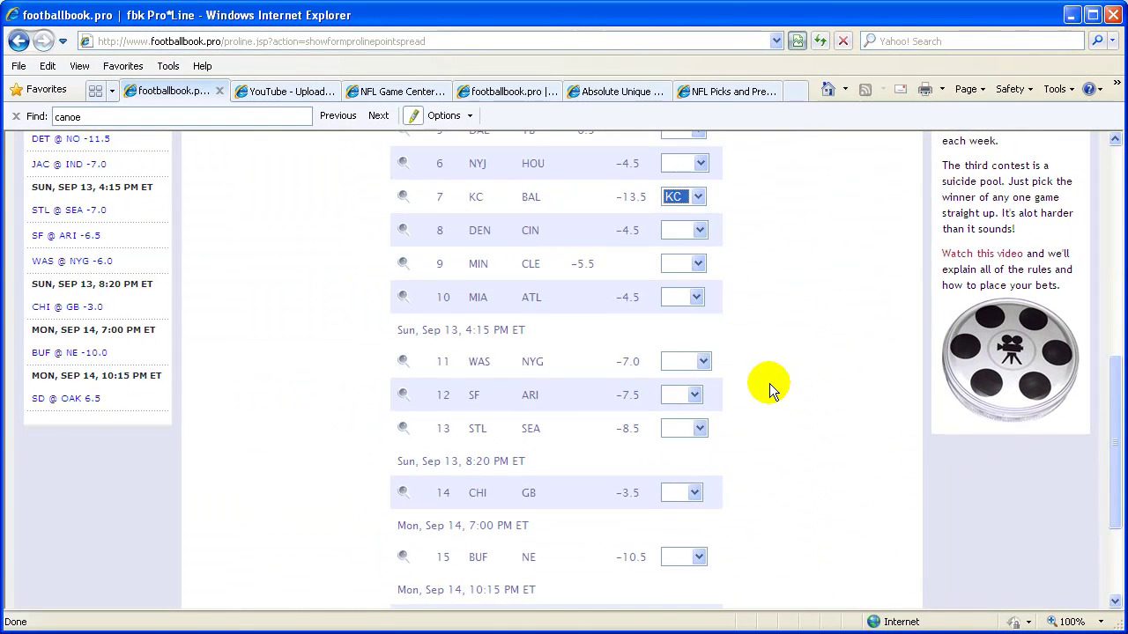
- Set the wager for the Point*Spread ticket to 8
scroll(770, 383, down, 1)
scroll(769, 383, down, 1)
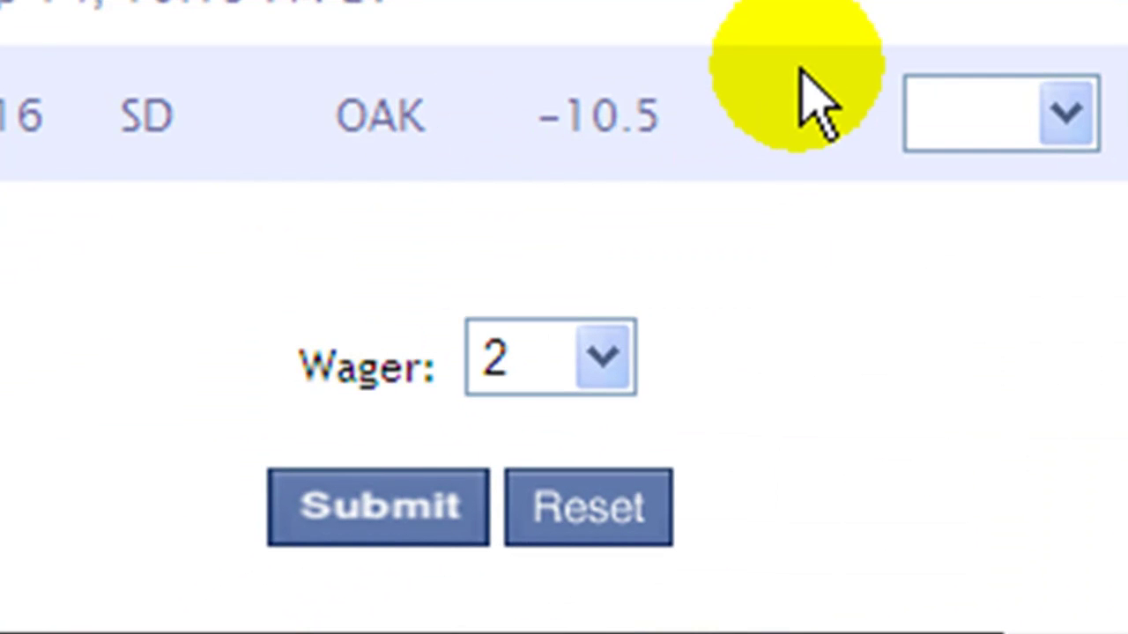
click(596, 354)
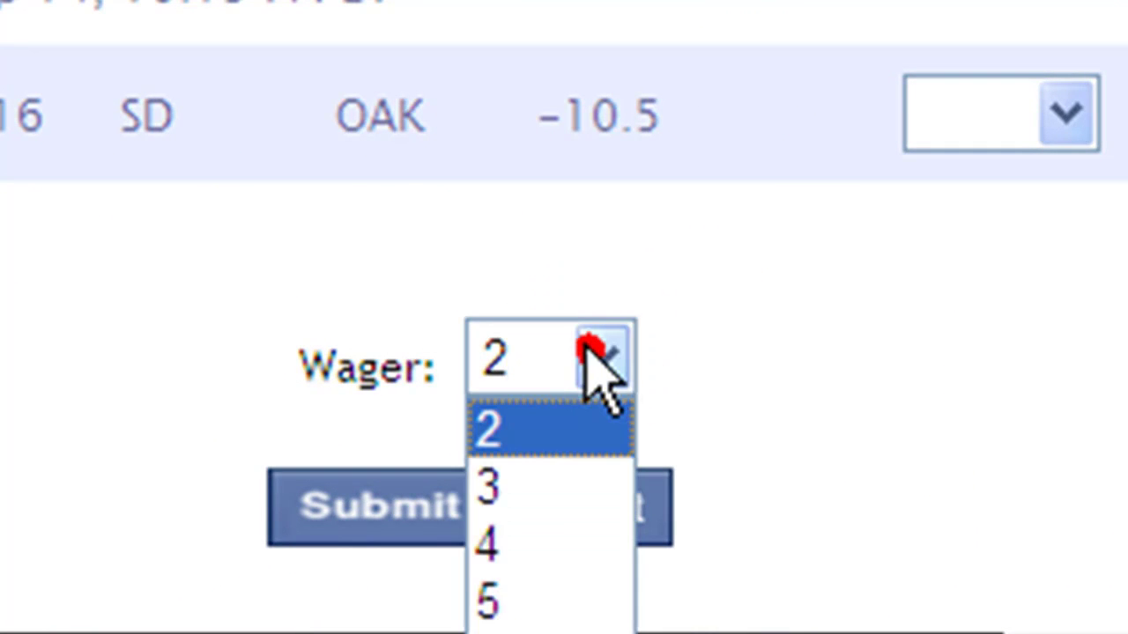
click(550, 633)
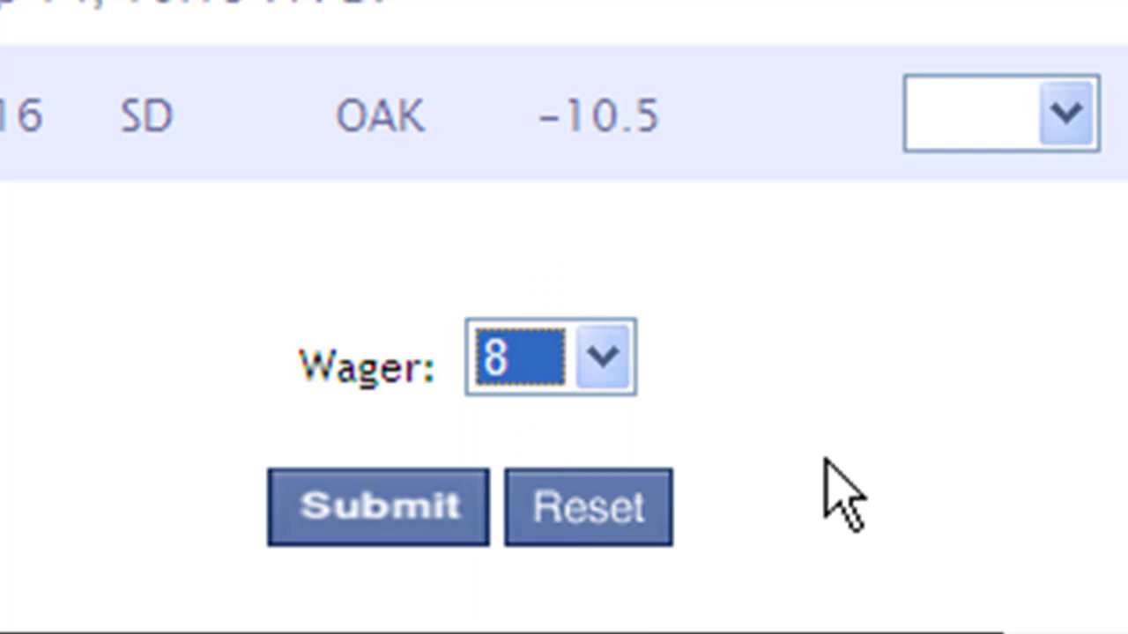
click(900, 371)
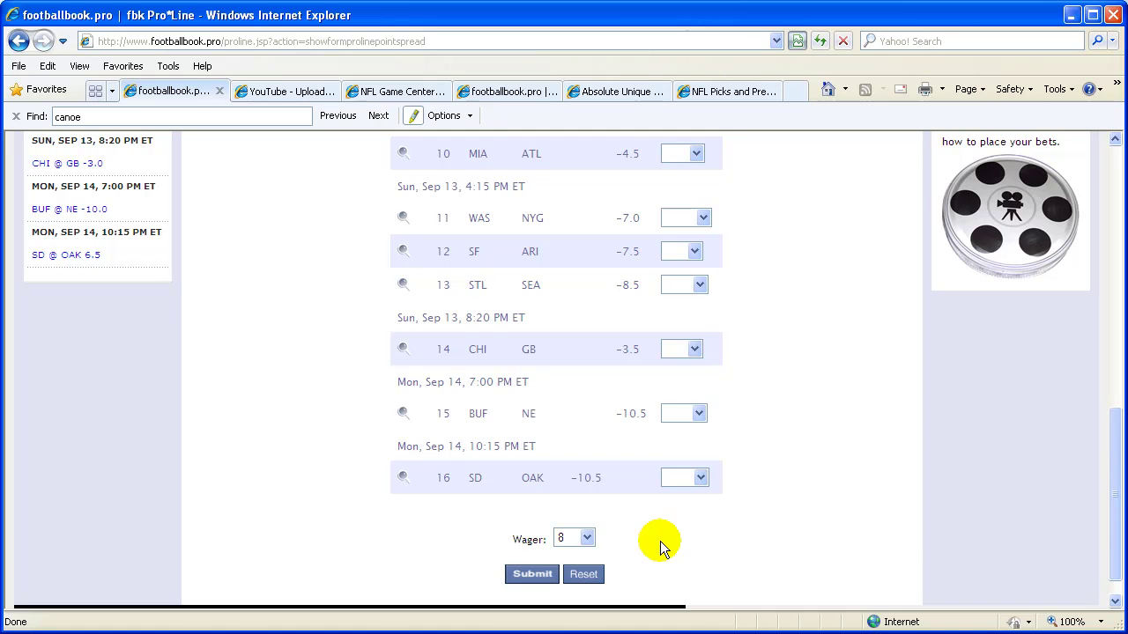
scroll(756, 505, up, 10)
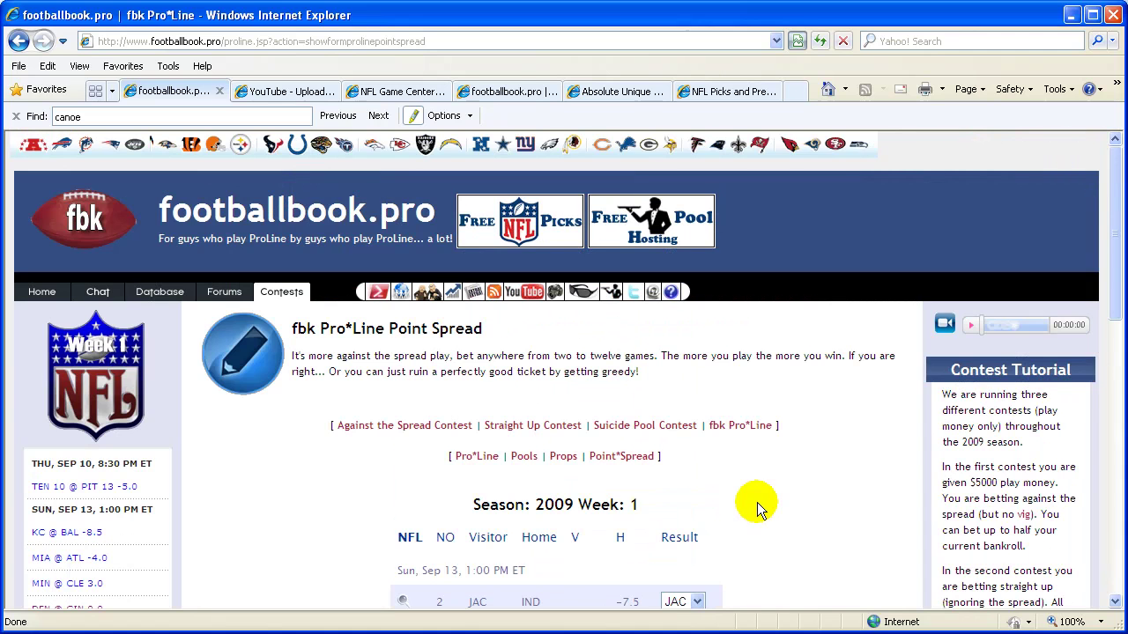